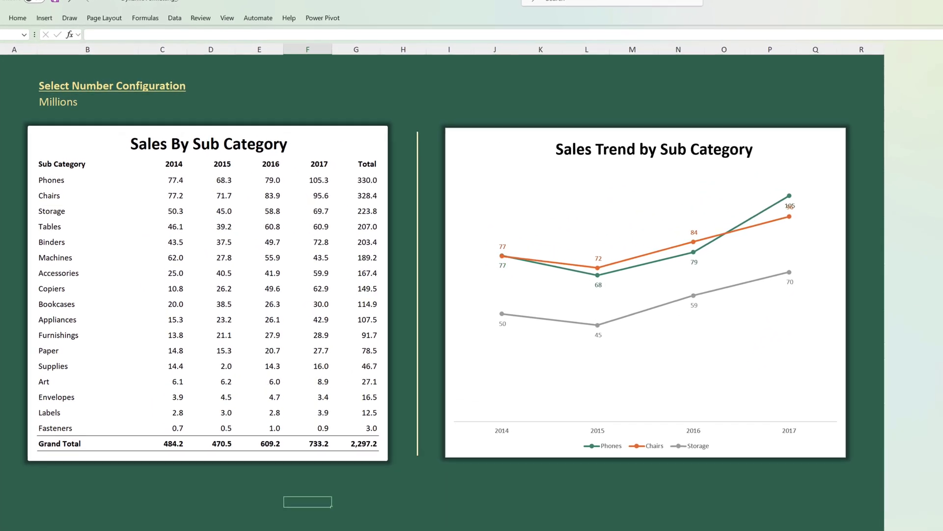
Change the dashboard's number configuration cell from Millions to Thousands using its drop-down
left_click(85, 101)
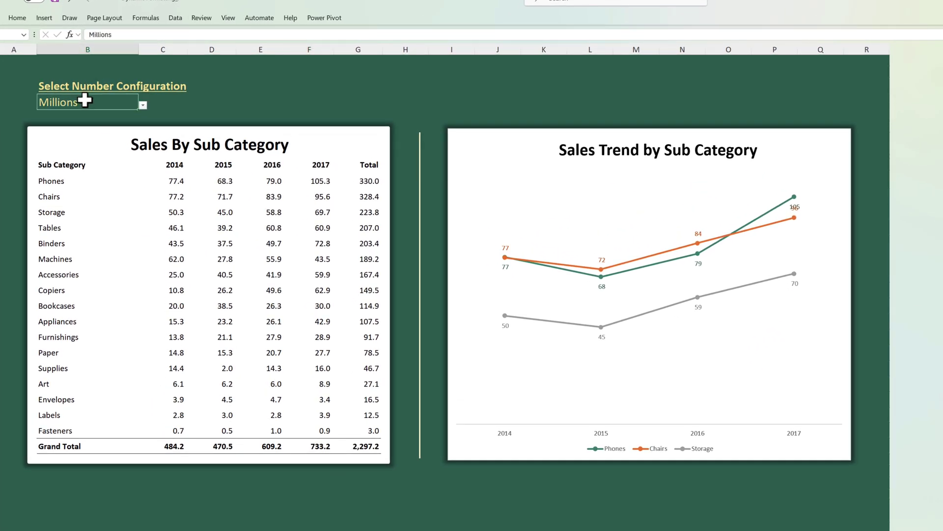
left_click(142, 105)
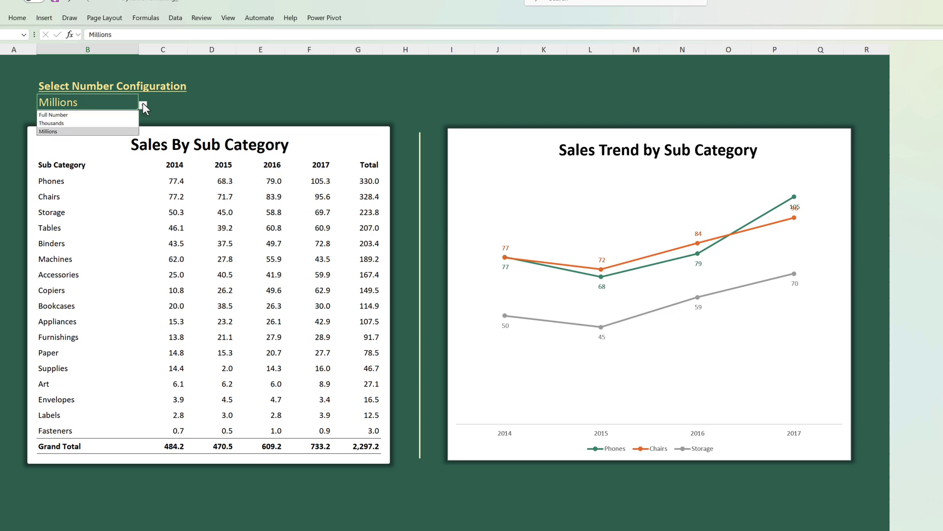
left_click(94, 124)
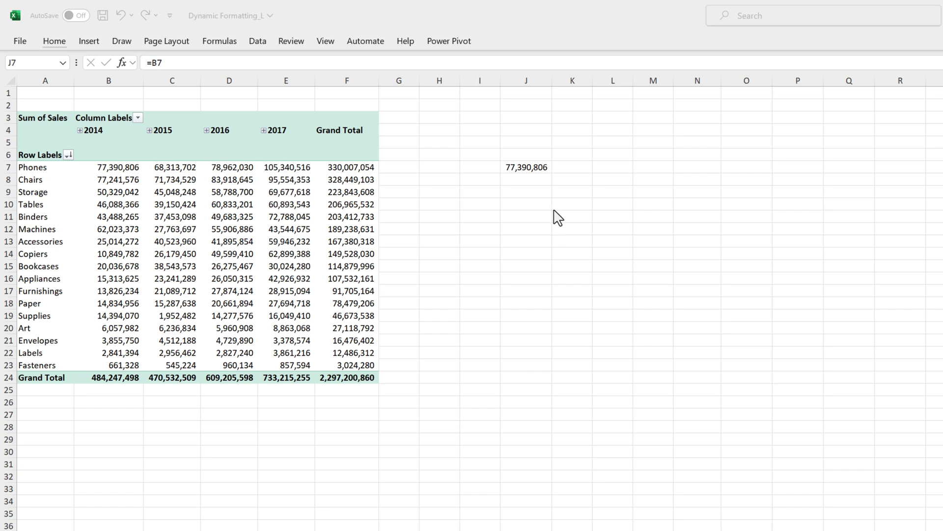
Give J7 the custom number format #,##0.0_);(#,##0.0)
left_click(544, 168)
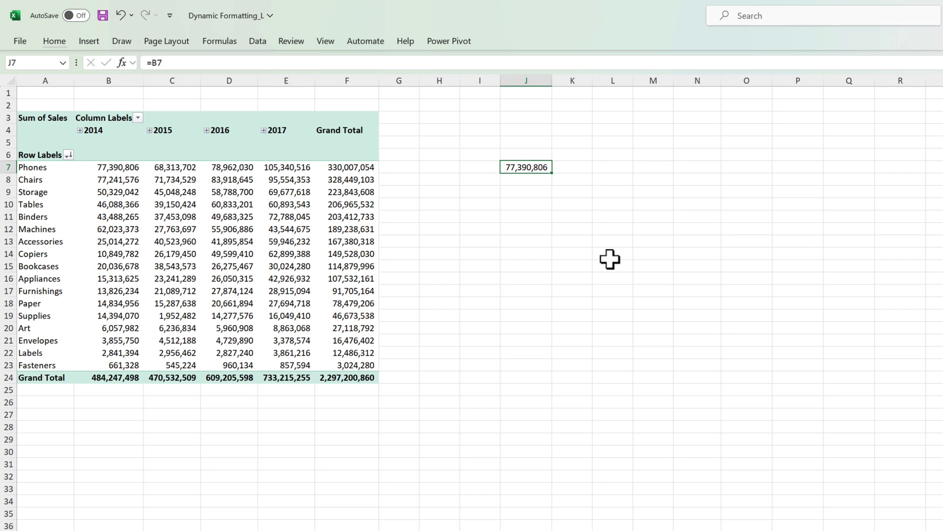
key("ctrl+1")
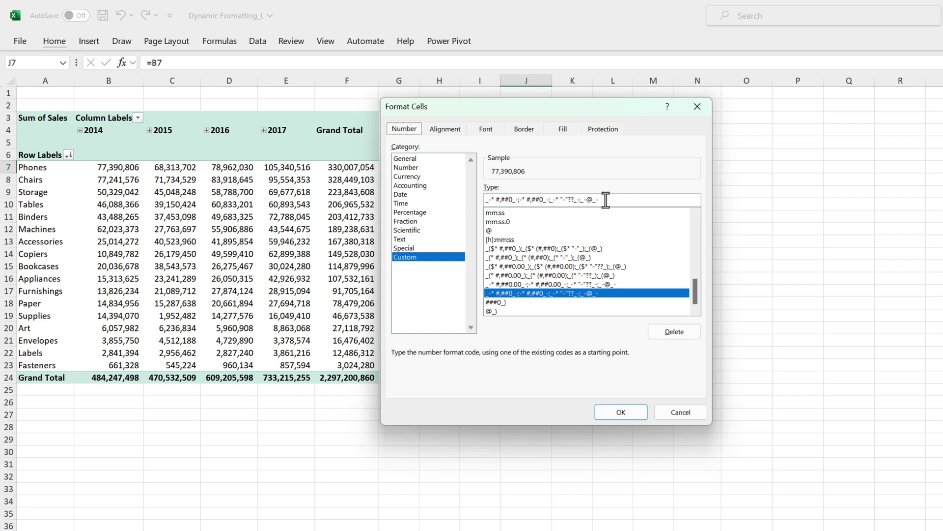
left_click_drag(606, 200, 447, 201)
type("#,##0,0_);(#,##0,0)")
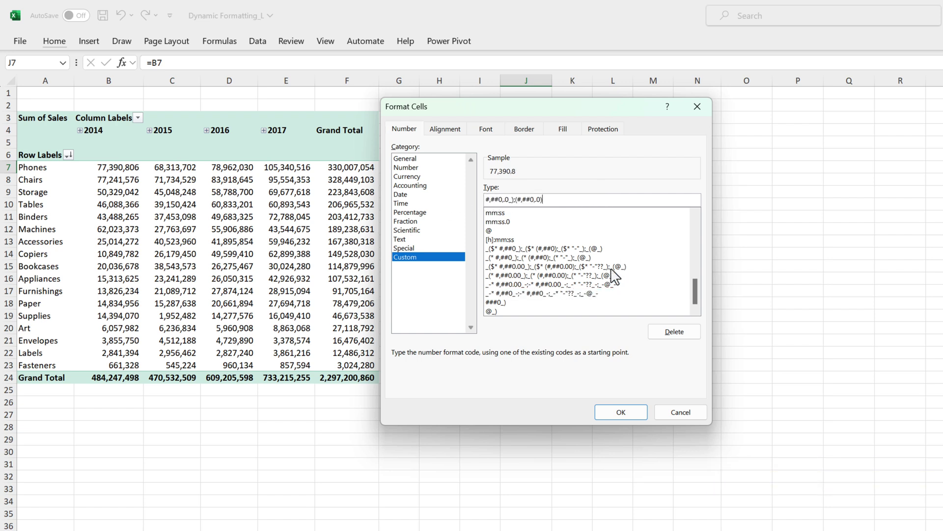
left_click(622, 414)
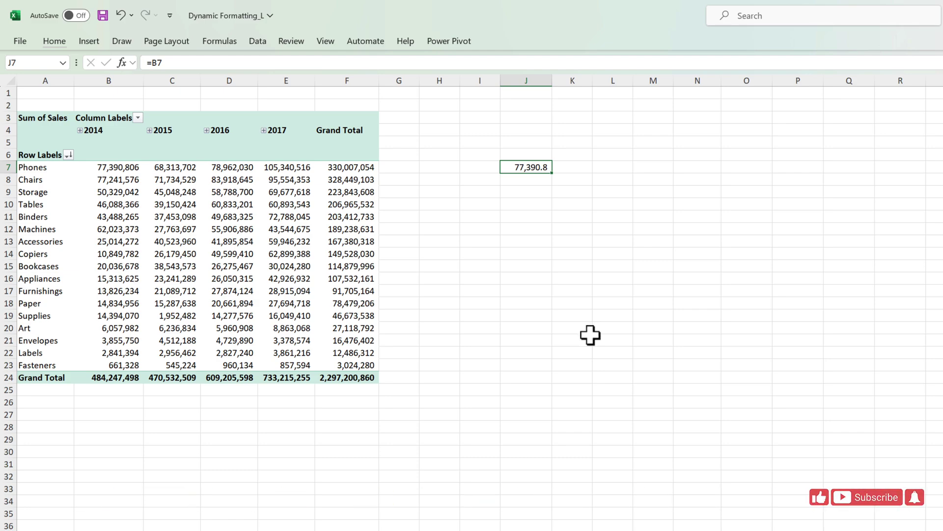
Try adding a thousands-scaling comma to J7's format, then undo it so J7 shows 77,390.8
key("ctrl+1")
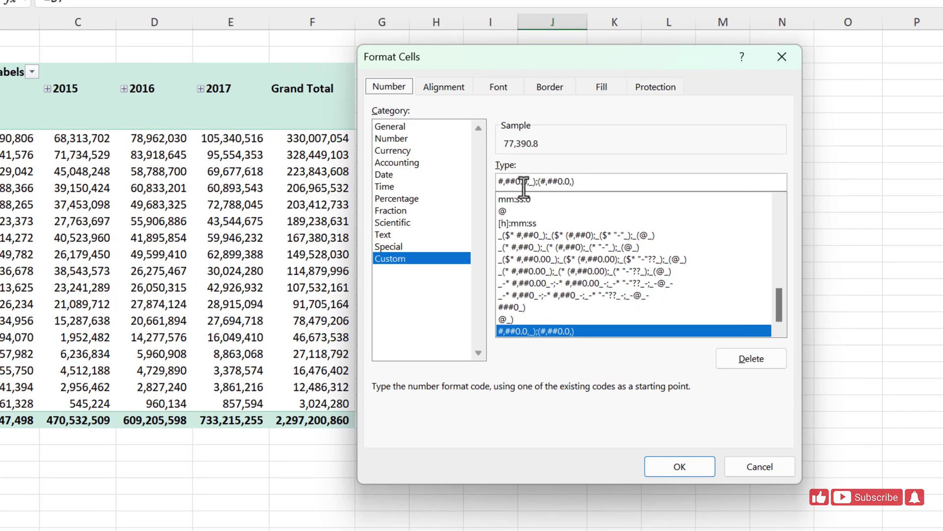
left_click(526, 181)
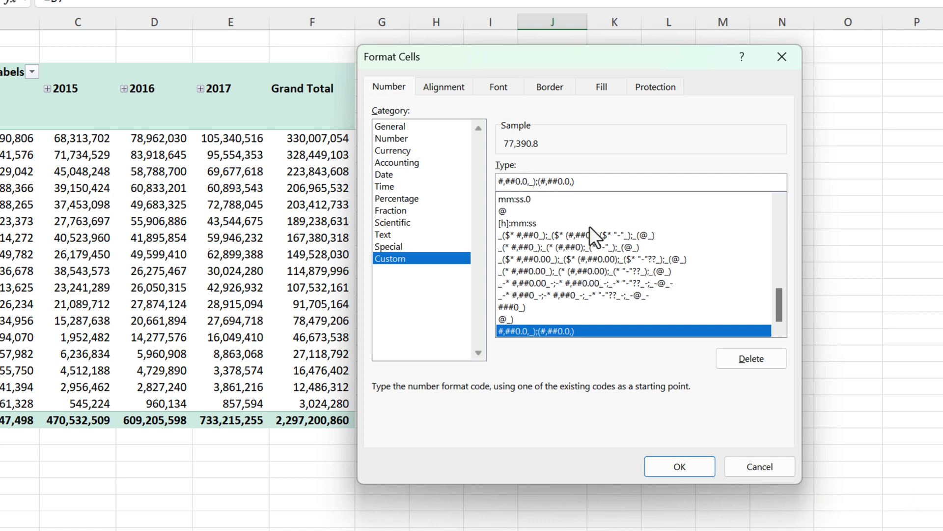
type(",")
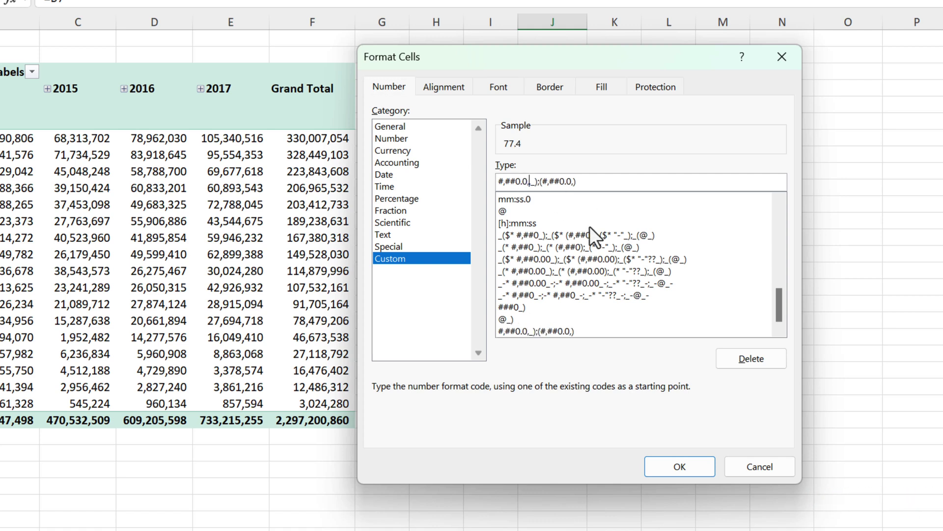
left_click(587, 187)
left_click(688, 463)
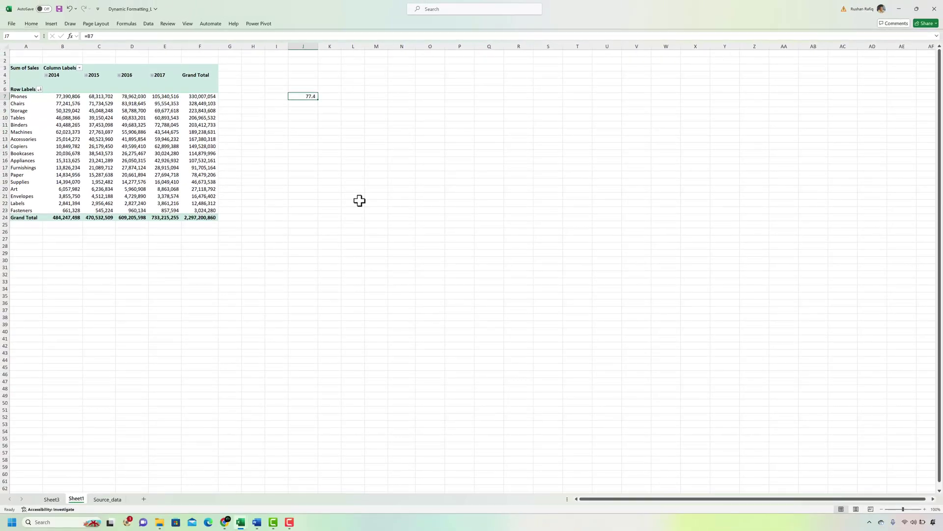
key("ctrl+z")
key("ctrl+z")
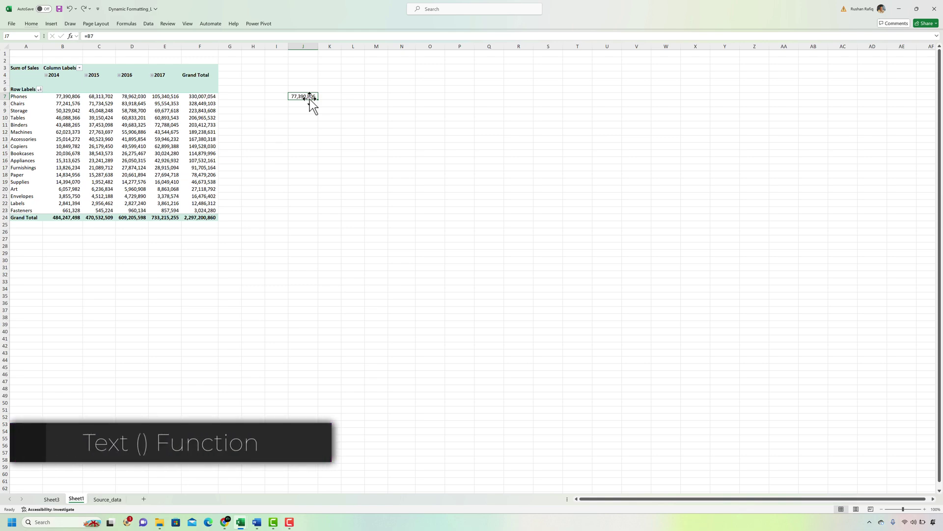
Turn J7 into =TEXT(B7,"#,##0,.0_);(#,##0,.0)") to show the sales in thousands
key("F2")
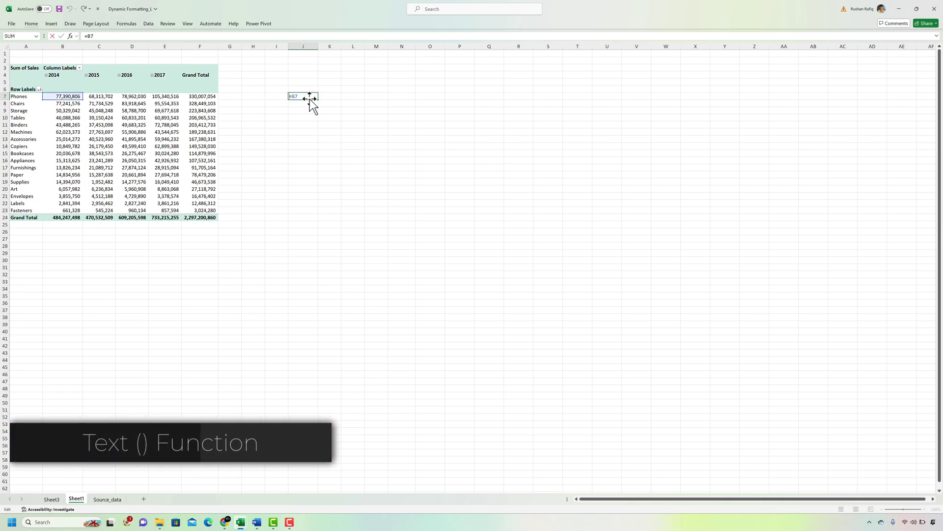
type("text")
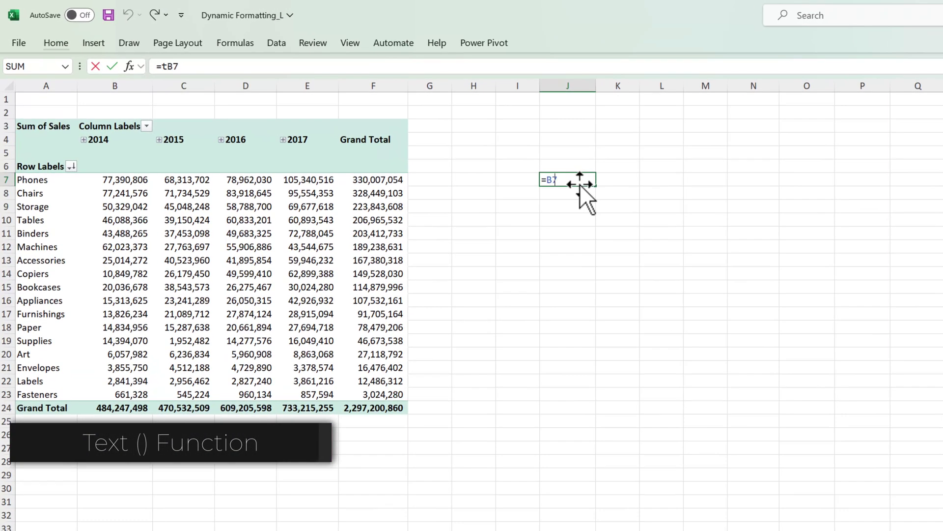
key("Tab")
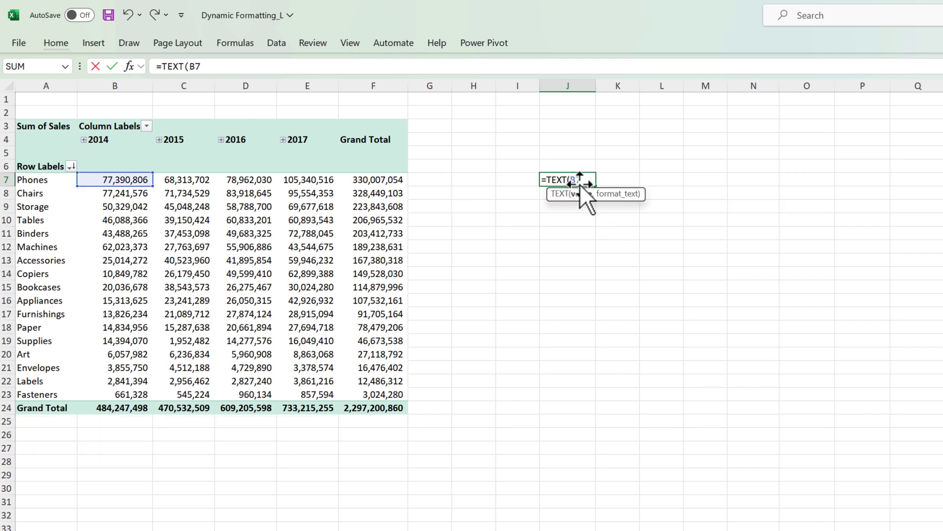
type(",")
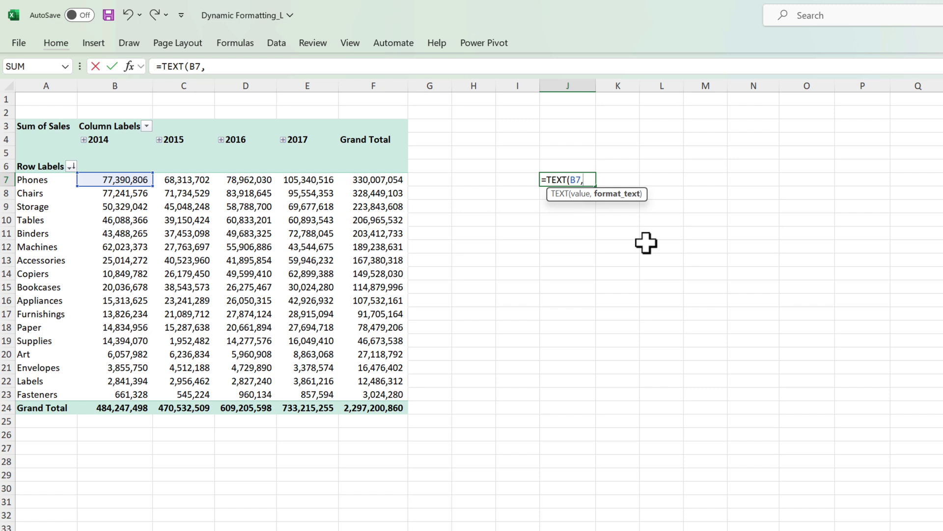
type("\"")
type("#,##0,.0_);(#,##0,.0)")
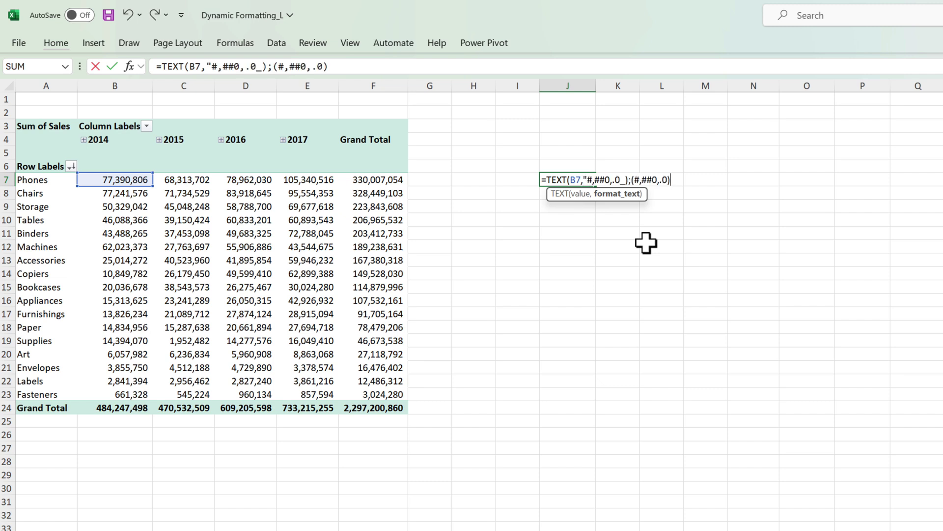
type("\")")
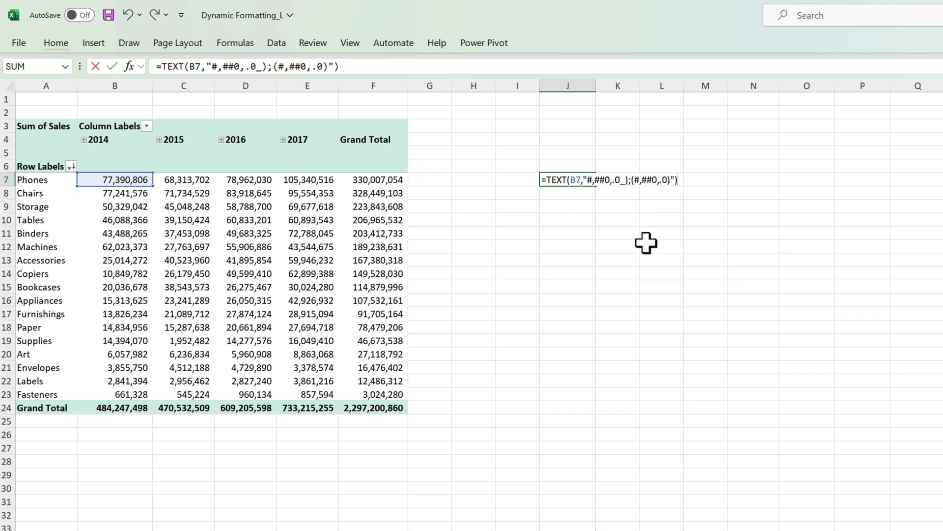
key("Return")
Add an extra comma to both format sections so J7 shows millions, reading 77.4
key("Up")
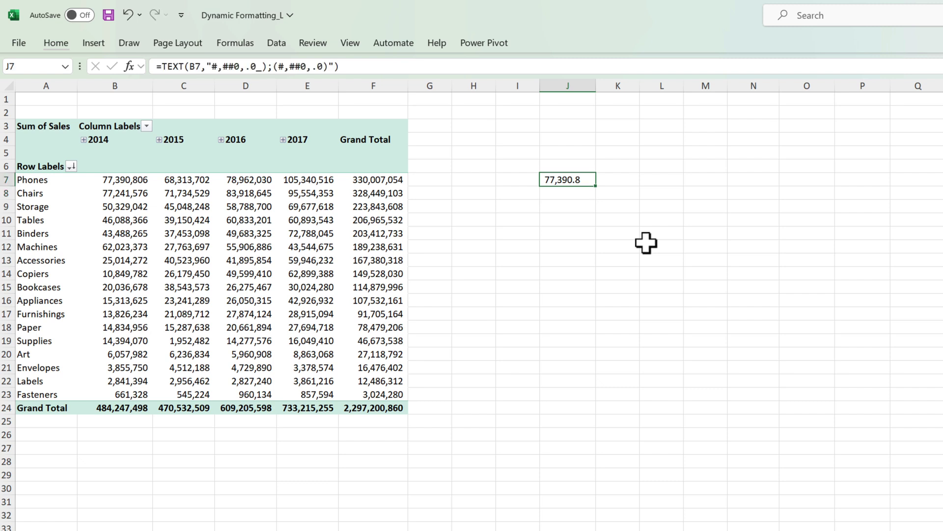
left_click(240, 69)
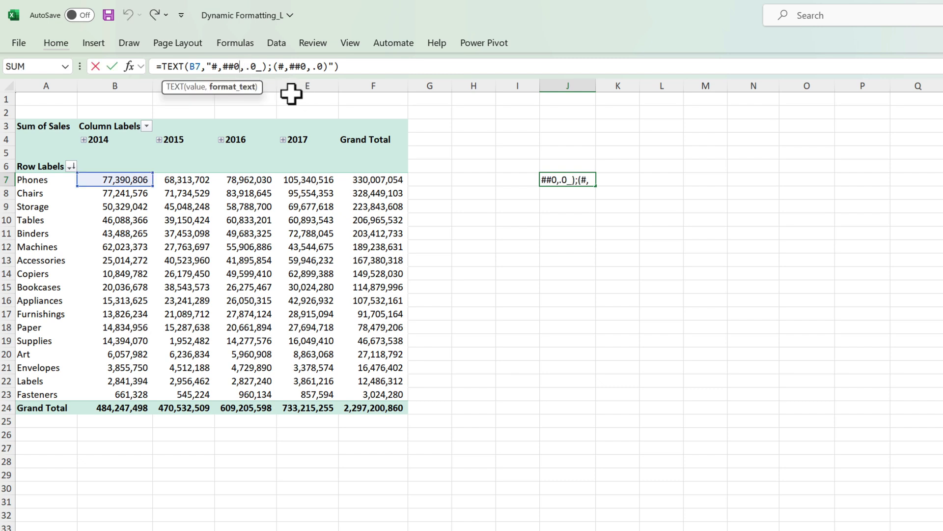
type(",")
left_click(313, 67)
type(",,")
key("ctrl+Return")
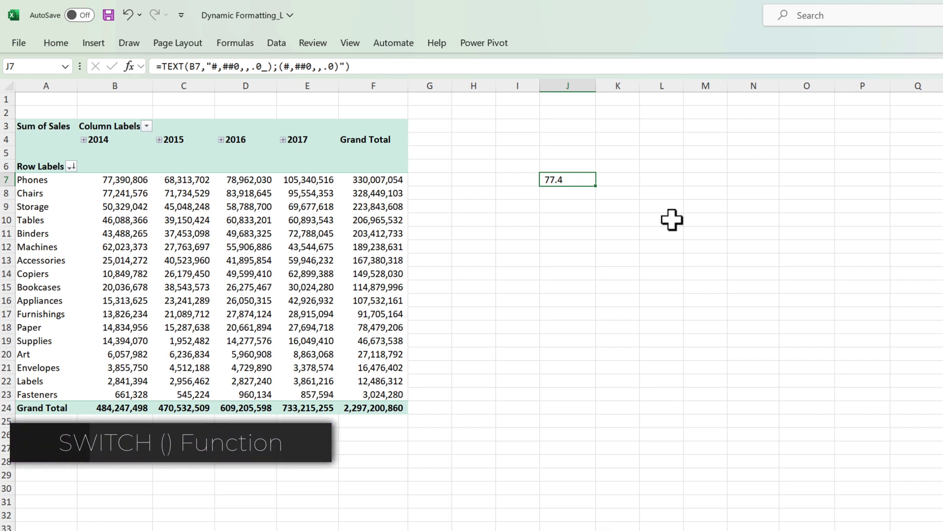
Type the label Input into cell M4
left_click(693, 147)
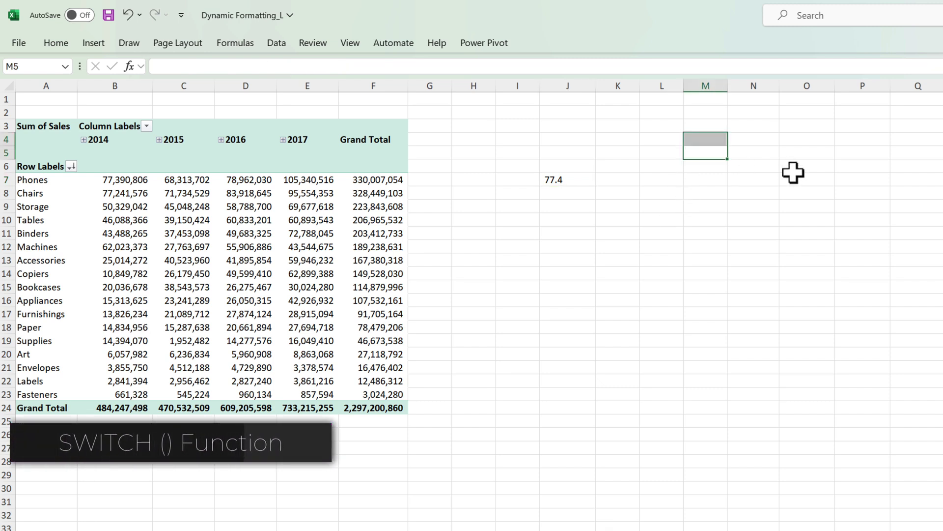
key("Up")
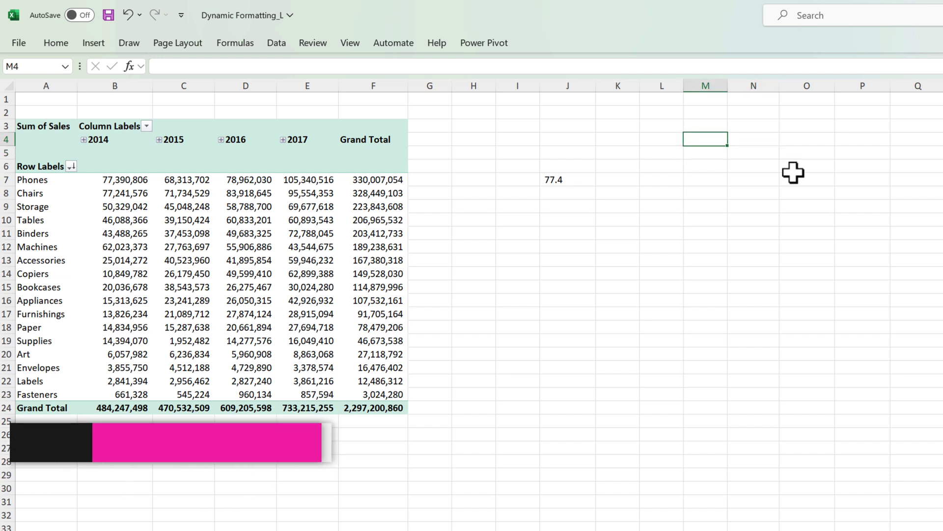
type("Input")
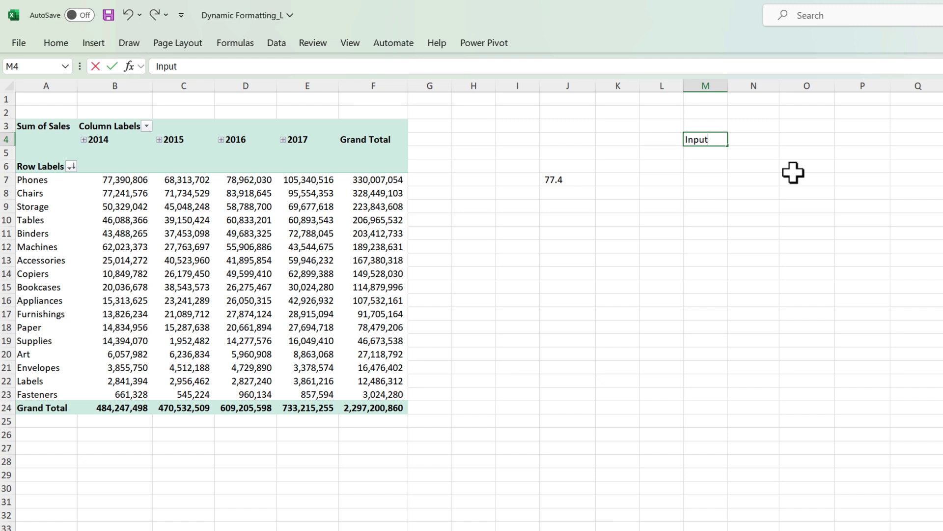
key("Return")
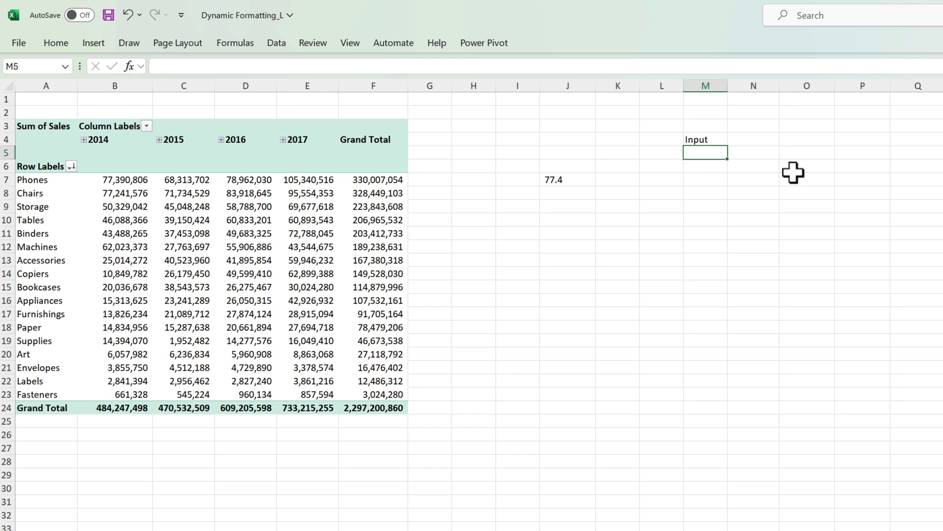
Fill cell N4 yellow as the input cell
key("Right")
key("Up")
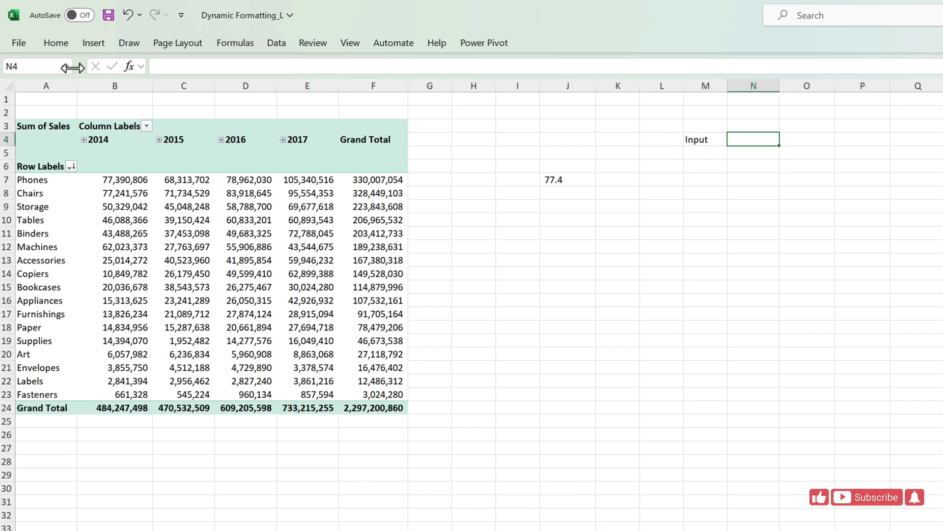
left_click(57, 39)
left_click(232, 92)
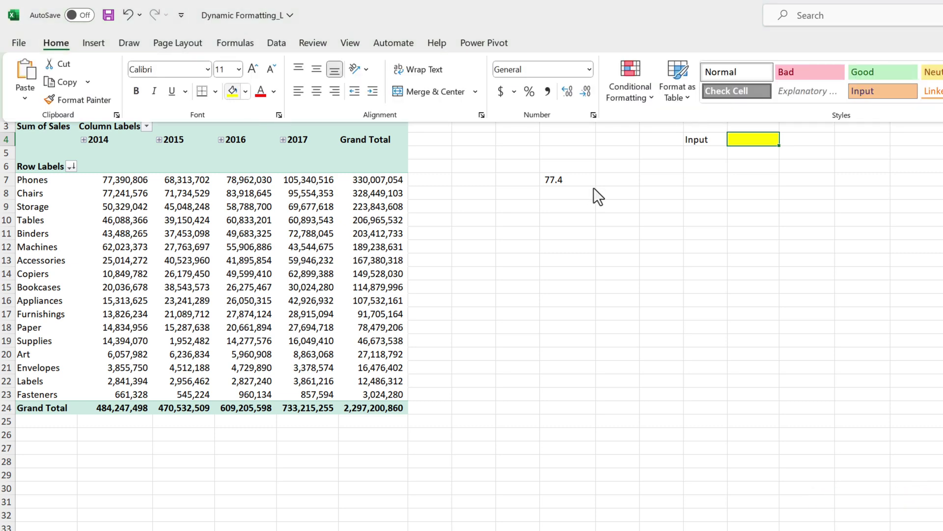
left_click(581, 186)
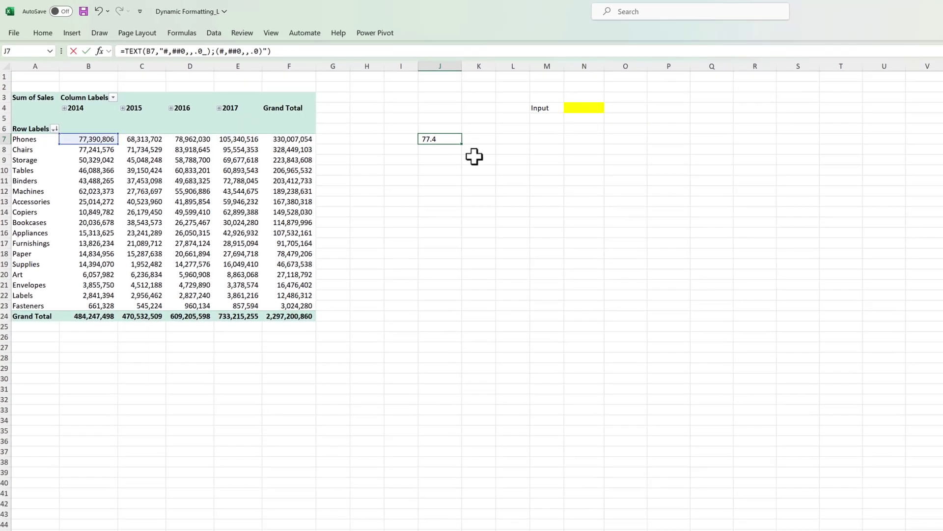
Replace J7's TEXT formula with a SWITCH formula whose unit reference points to $N$4
key("F2")
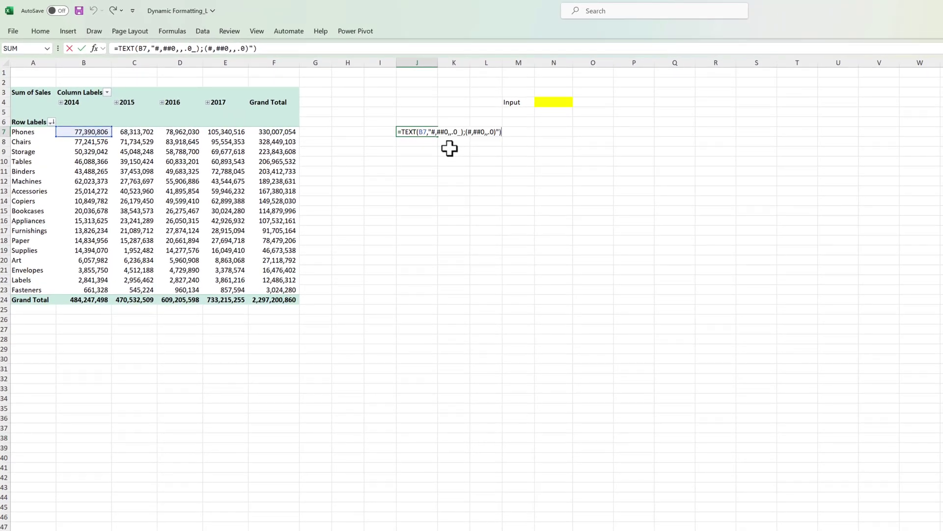
key("shift+Home")
key("shift+Right")
type("SWITCH($B$4,\"Millions\",TEXT(Sheet1!B7,\"#,##0,,.0_);(#,##0,,.0)\"),\"Thousands\",TEXT(Sheet1!B7,\"#,##0,.0_);(#,##0,.0)\"),\"Full Number\",TEXT(Sheet1!B7,\"#,##0_);(#,##0)\"))")
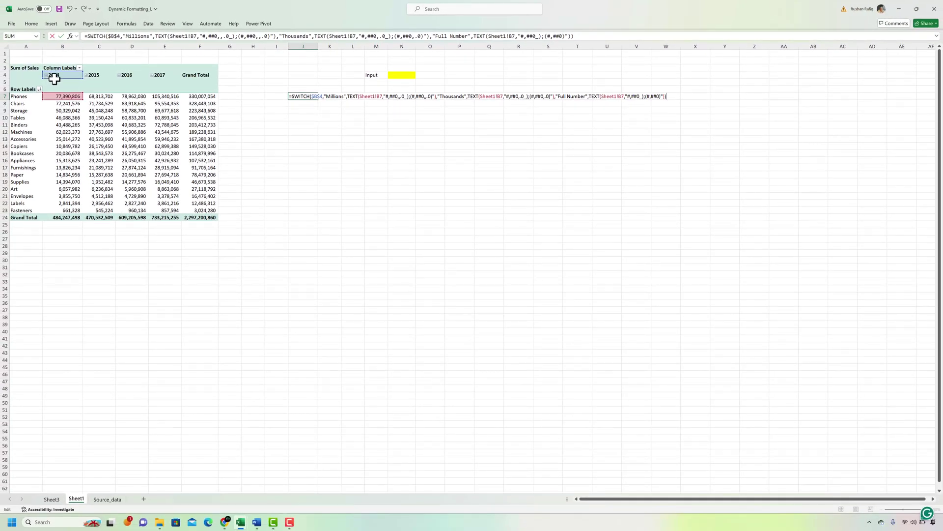
left_click_drag(80, 80, 404, 80)
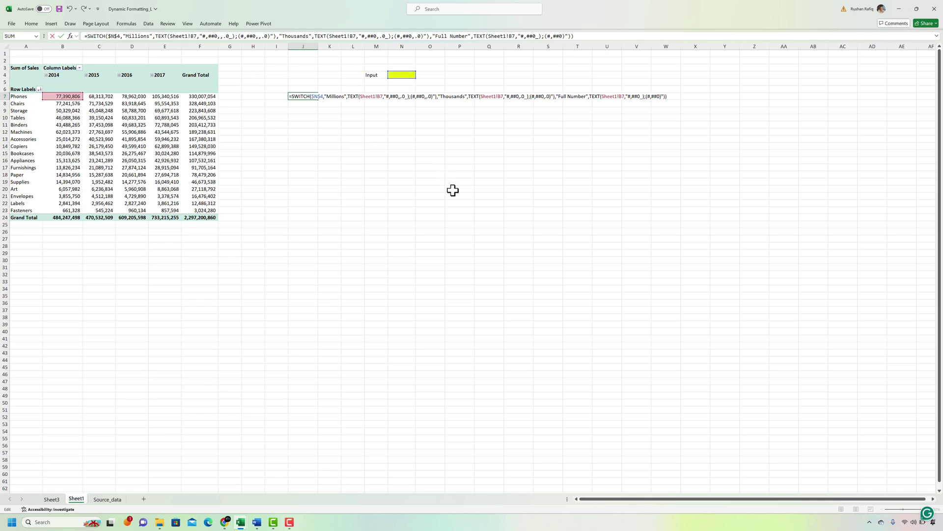
Commit J7's SWITCH formula and enter Millions in input cell N4
key("ctrl+Return")
left_click(308, 97)
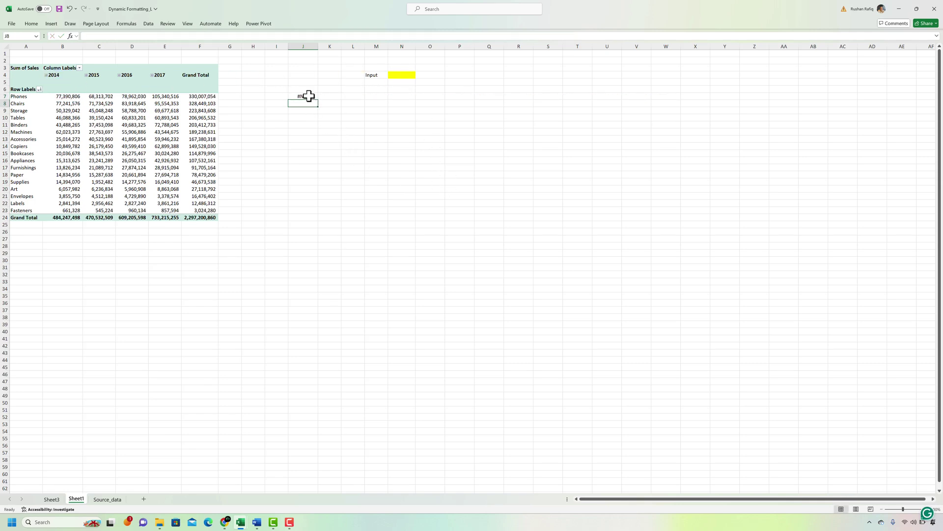
left_click(406, 76)
type("Million")
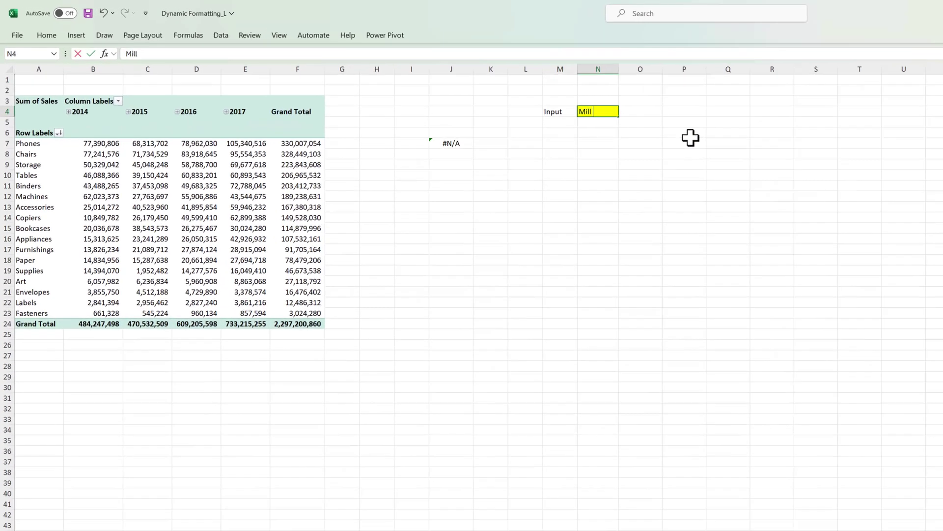
type("s")
key("ctrl+Return")
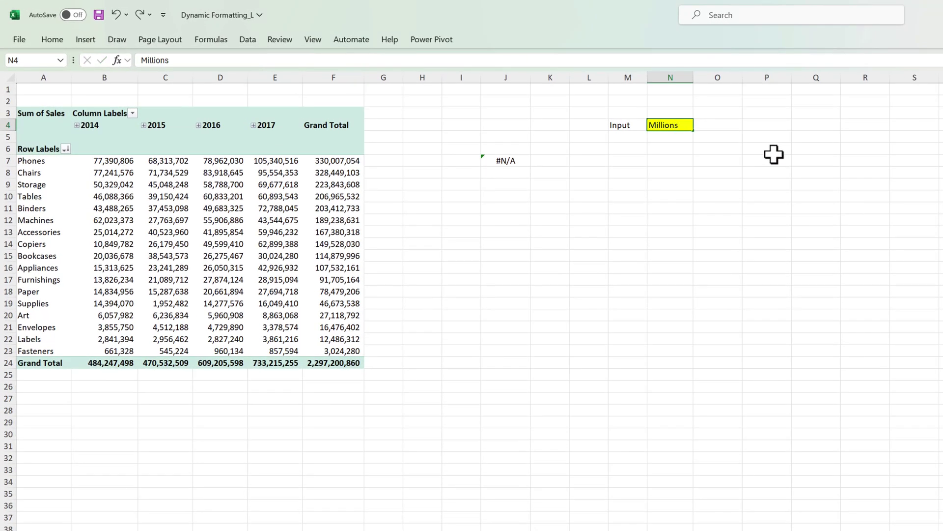
key("Return")
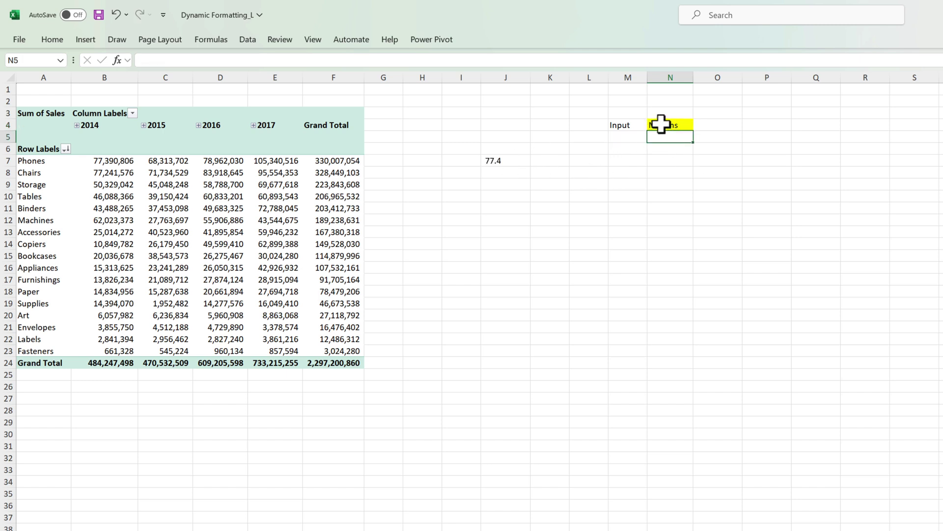
Change input cell N4 to Thousands
key("Up")
type("Tho")
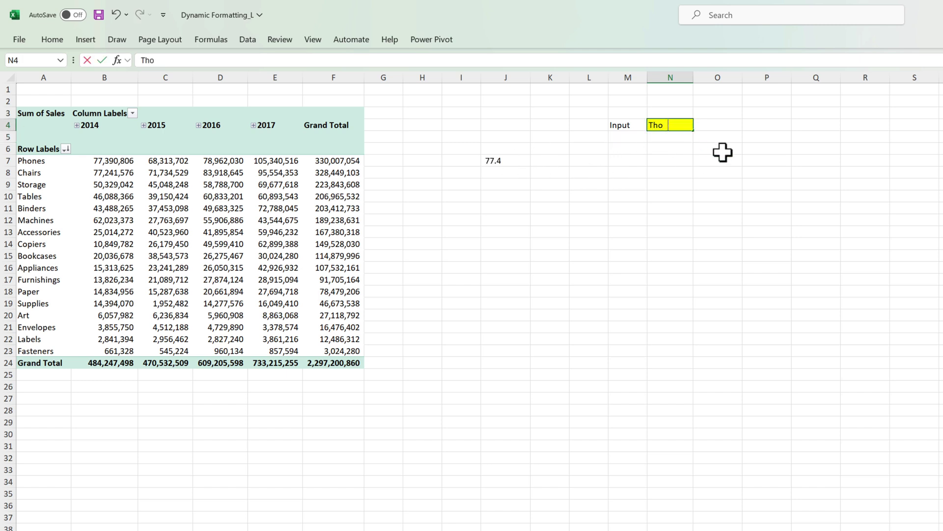
type("usands")
key("Return")
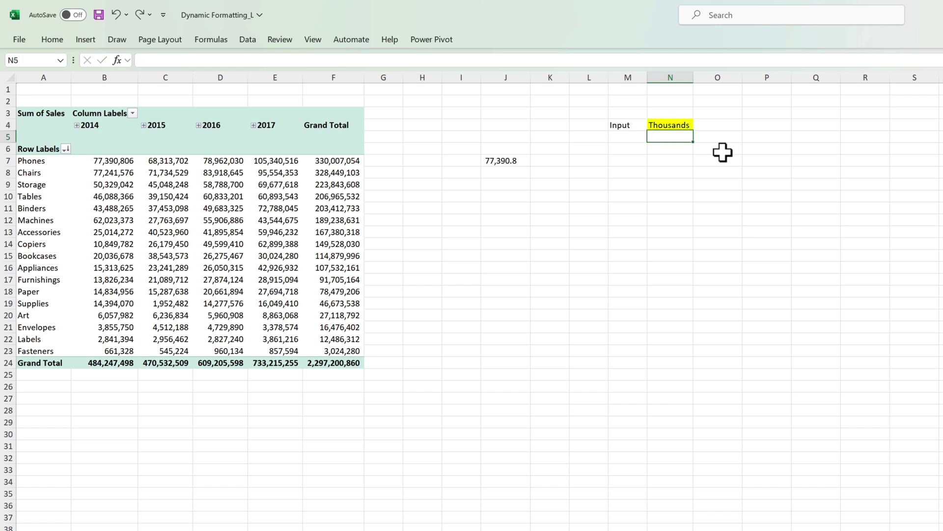
Change N4 to Full Number so J7 shows 77,390,806
key("Up")
key("F2")
key("BackSpace")
key("BackSpace")
key("BackSpace")
key("BackSpace")
key("BackSpace")
key("BackSpace")
key("BackSpace")
key("BackSpace")
key("BackSpace")
type("Full Number")
key("Return")
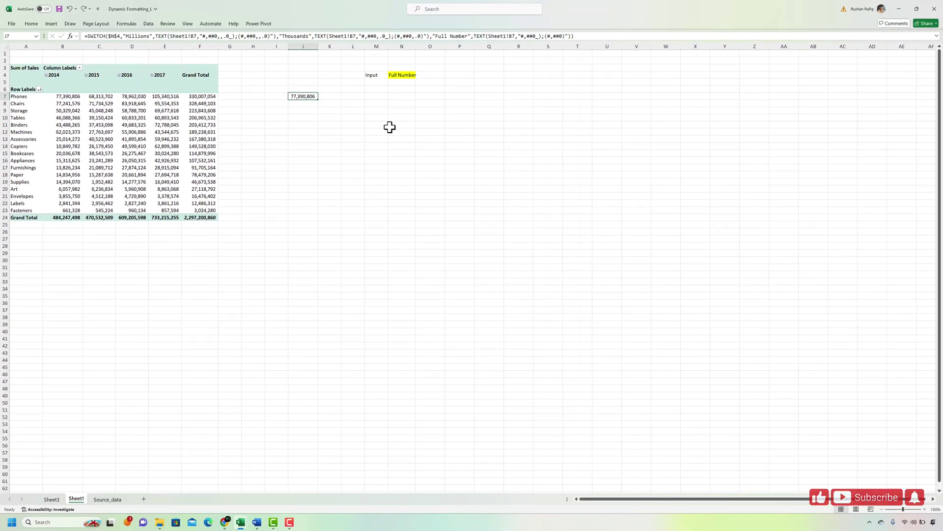
Copy J7's SWITCH formula and paste it into Sheet3 cell C11
key("F2")
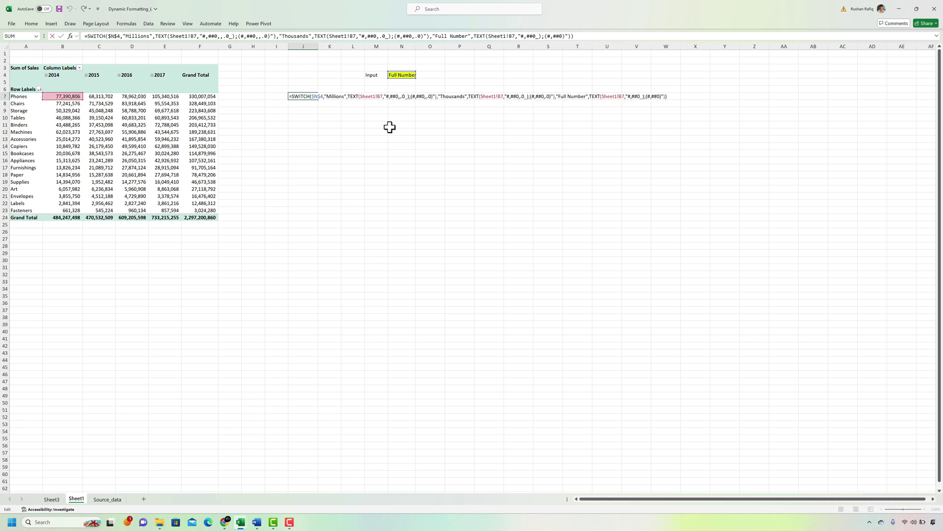
key("shift+Home")
key("ctrl+c")
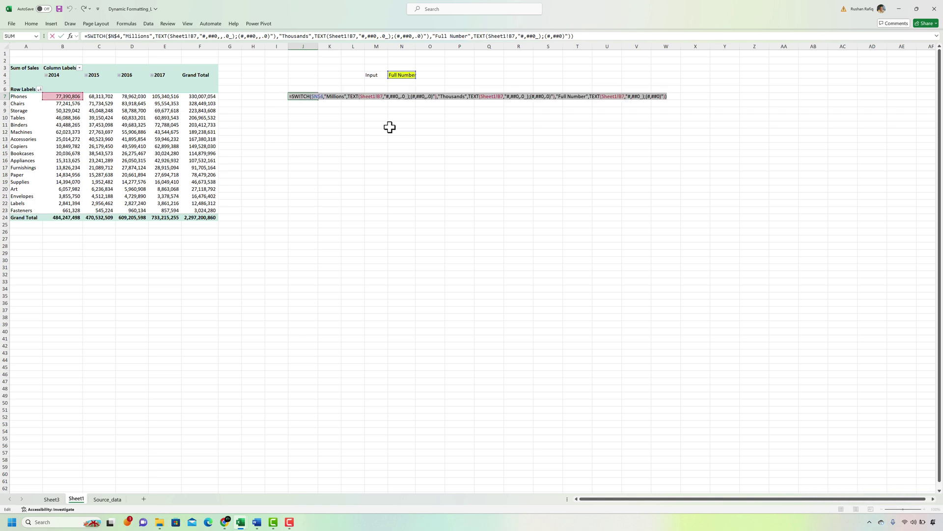
key("Escape")
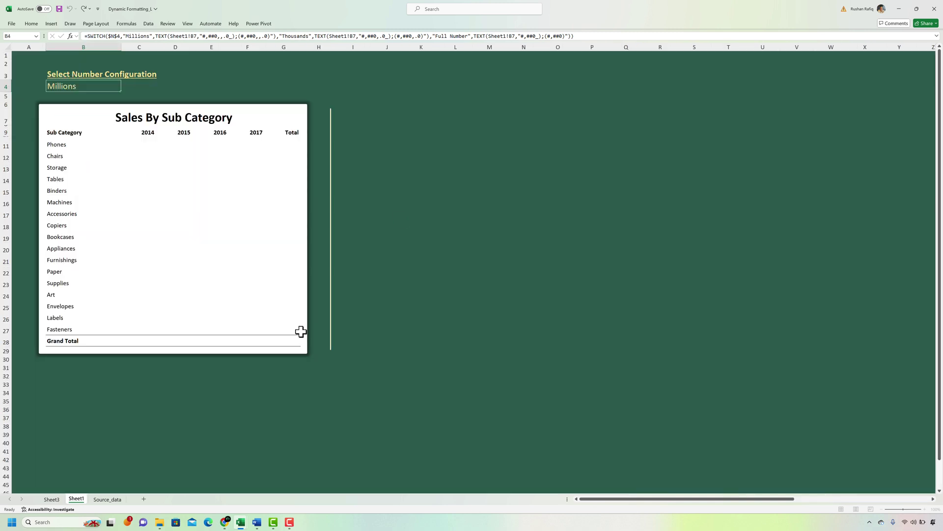
left_click(49, 498)
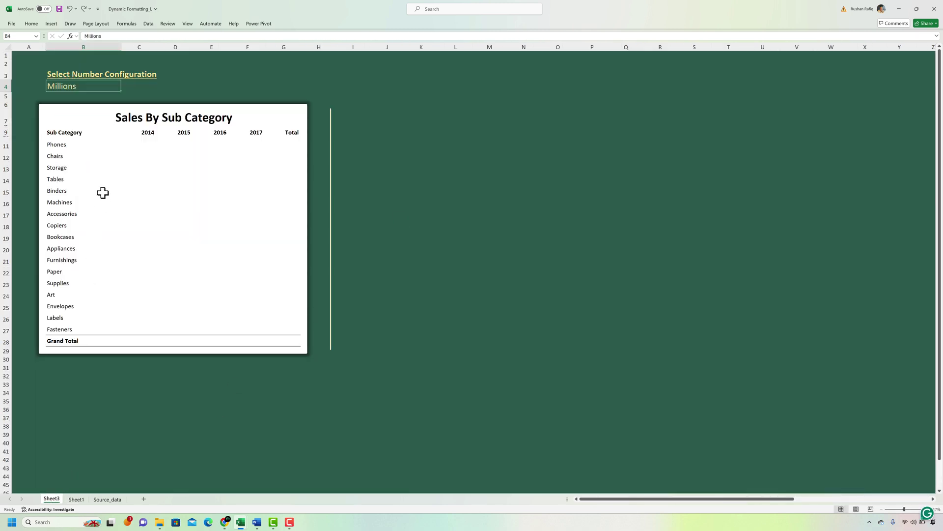
left_click(140, 145)
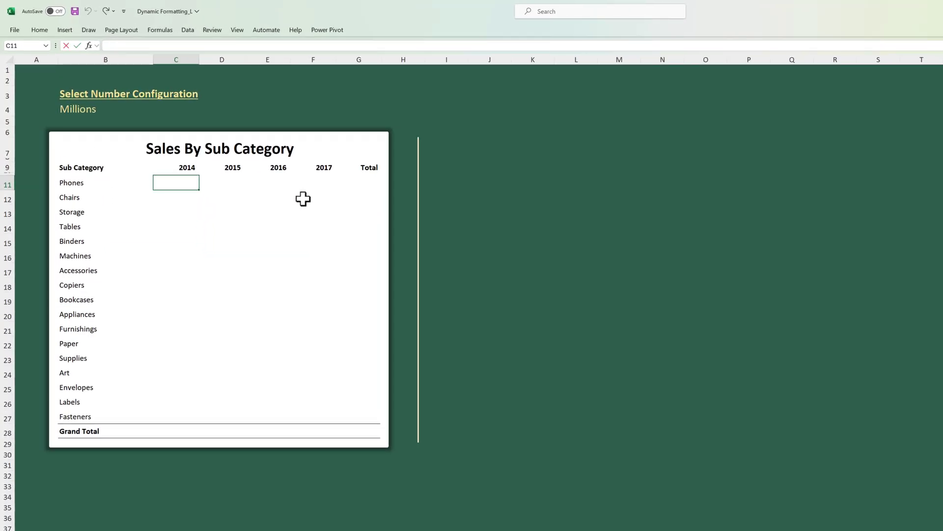
key("ctrl+v")
key("ctrl+Return")
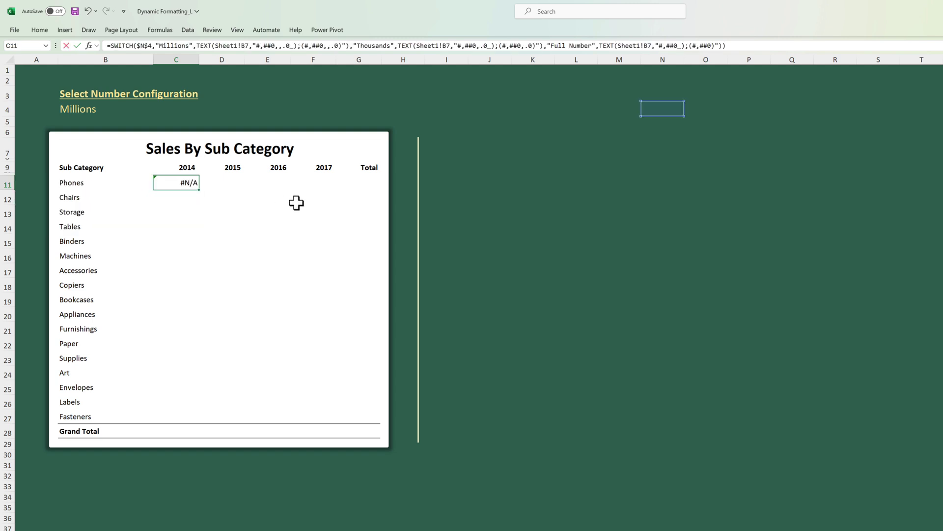
Repoint C11's unit reference from $N$4 to $B$4, then copy C11
key("F2")
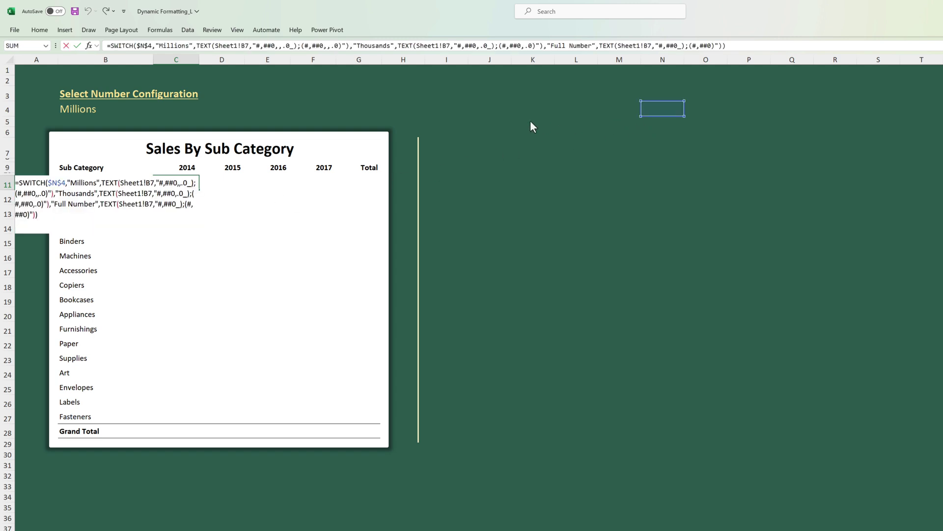
left_click(91, 109)
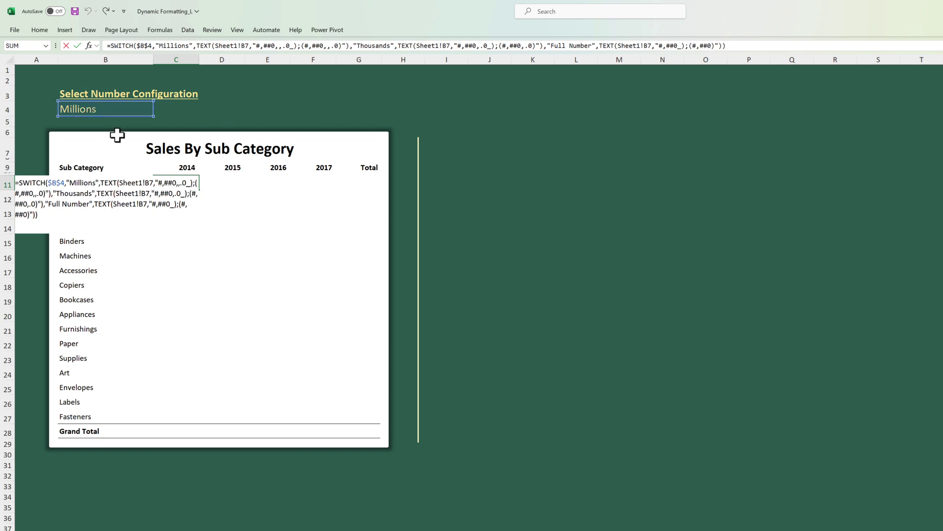
key("ctrl+End")
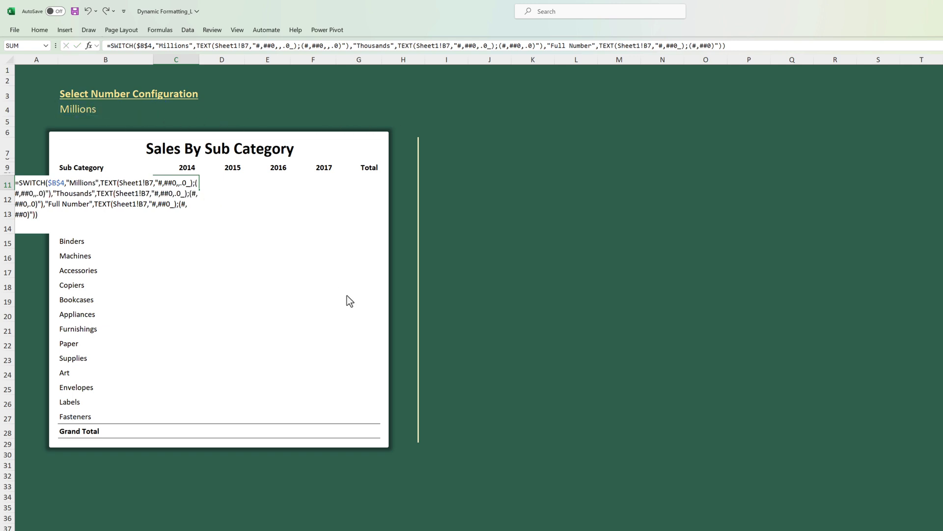
key("ctrl+Return")
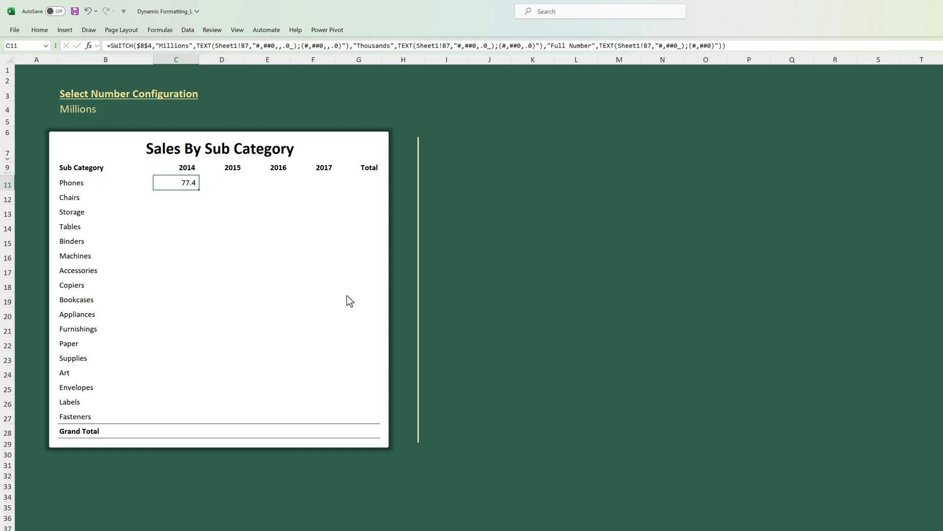
key("ctrl+c")
Paste the formula only across the table body C11:G28
left_click(371, 433, "shift")
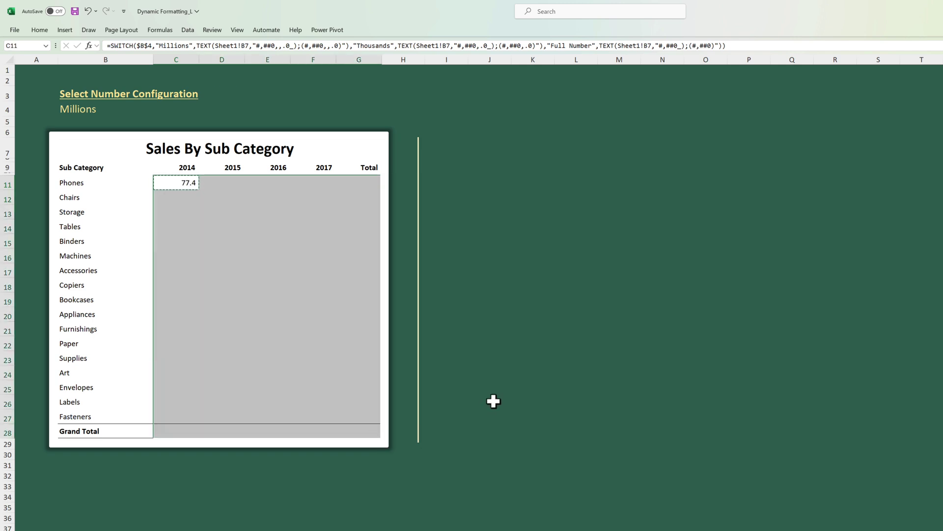
key("ctrl+alt+v")
key("f")
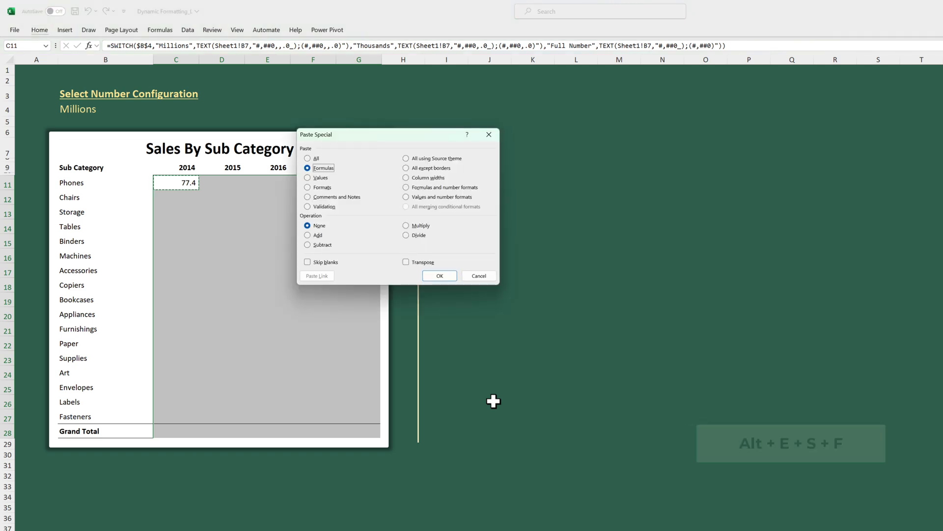
key("Return")
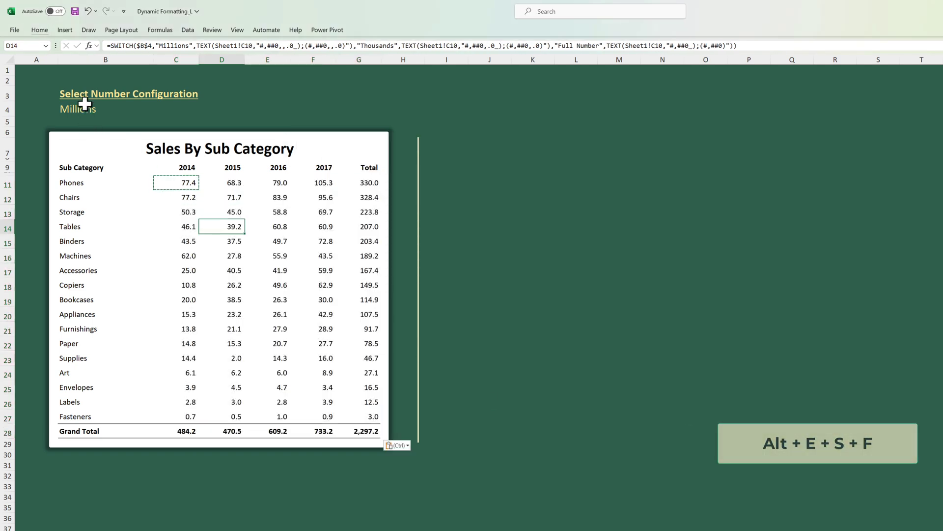
Test B4 with Thousands, then undo back to Millions
left_click(133, 114)
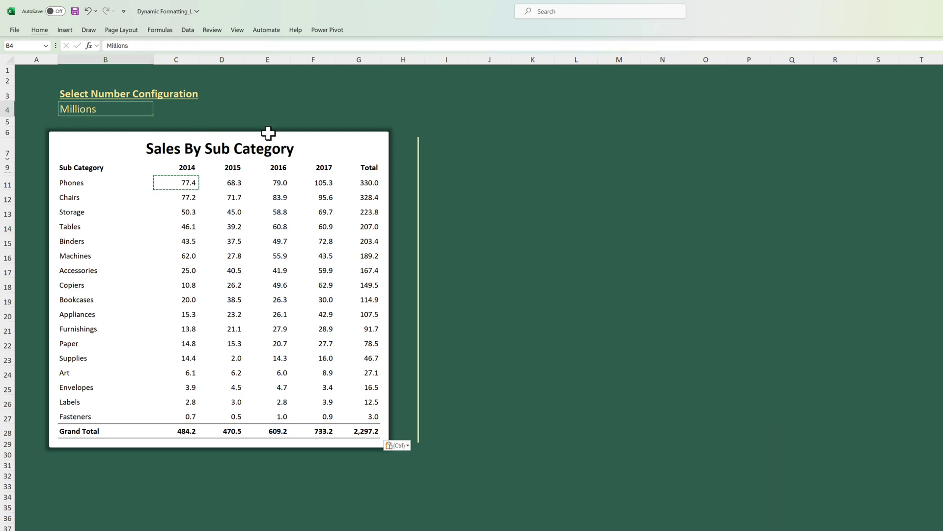
key("Escape")
type("Thousands")
key("Return")
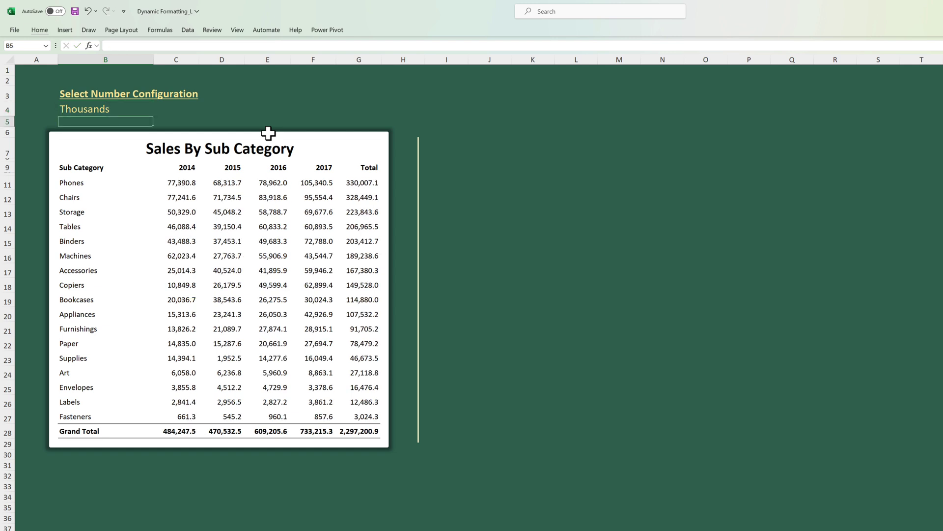
key("ctrl+z")
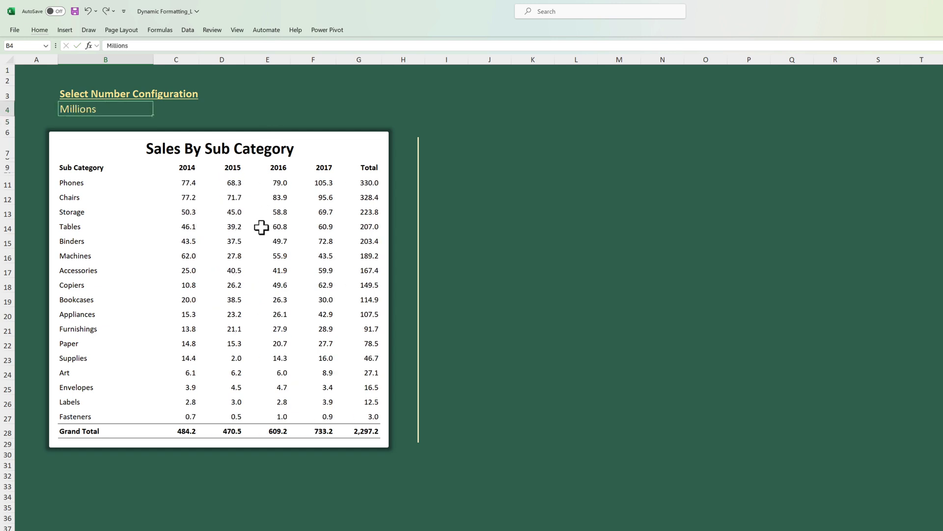
left_click(260, 236)
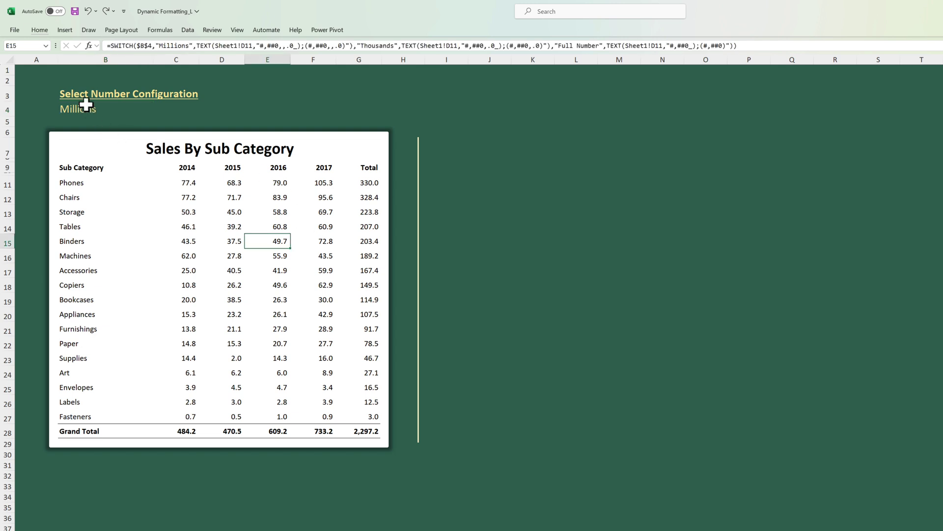
left_click(85, 107)
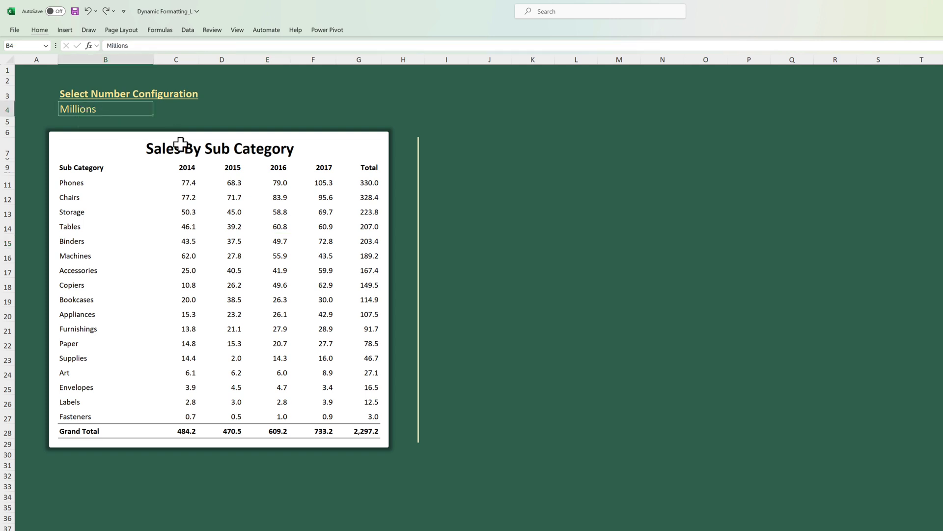
type("Milions")
key("Return")
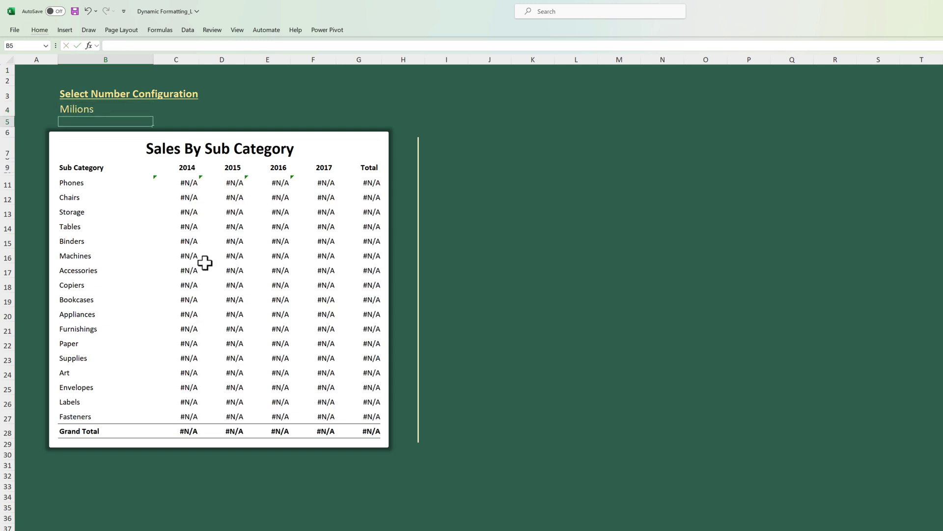
key("ctrl+z")
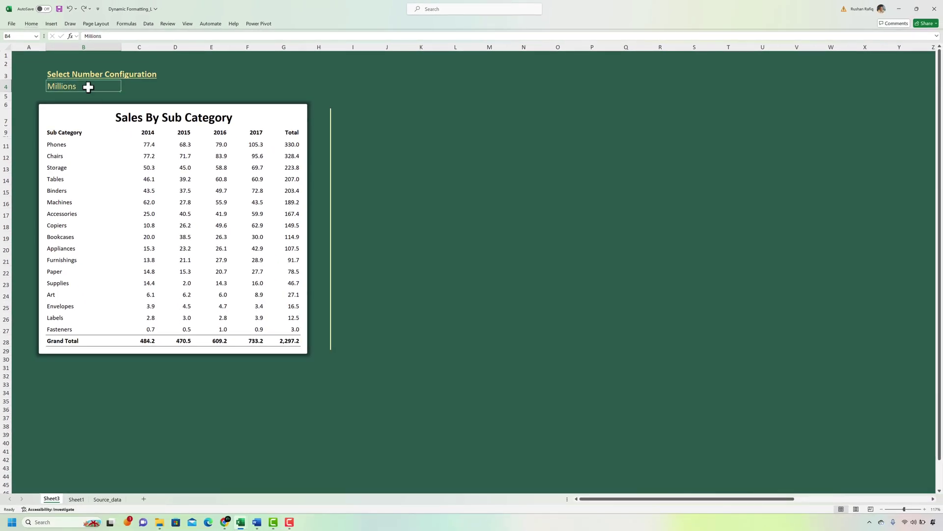
Enter Millions, Thousands and Full Number into Sheet1 Q5:Q7, then return to Sheet3
left_click(76, 499)
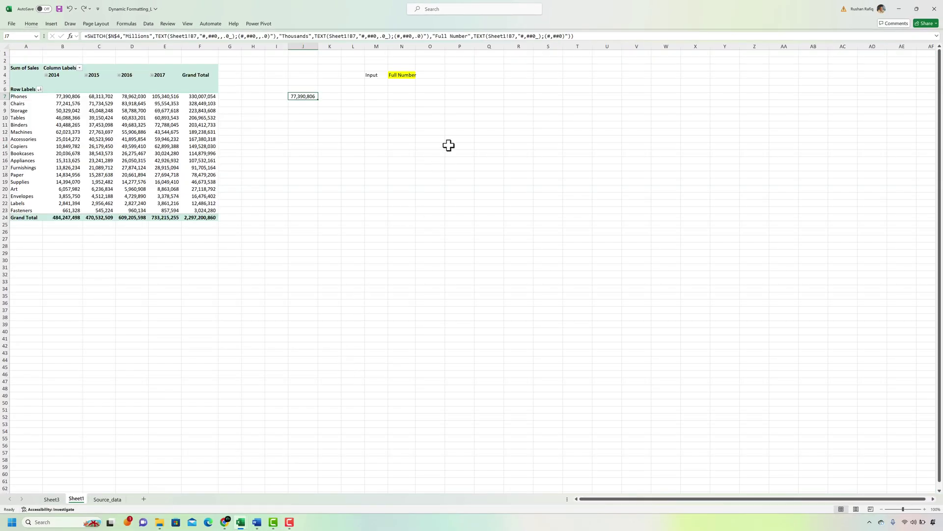
left_click(489, 81)
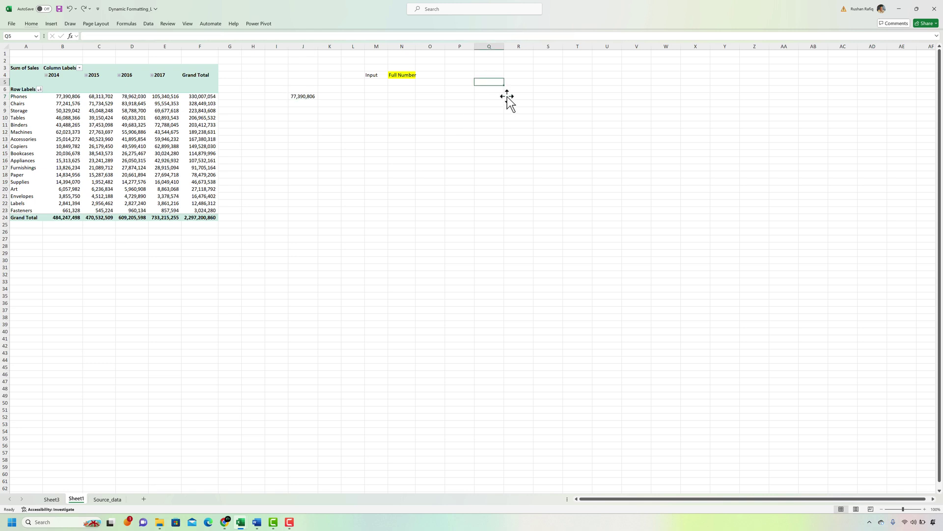
type("Millions")
key("Return")
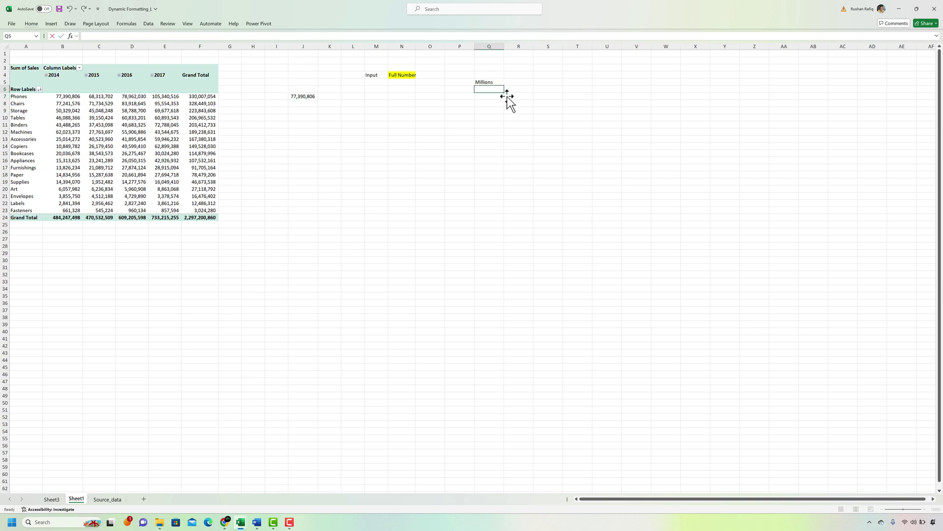
type("Thousands")
key("Return")
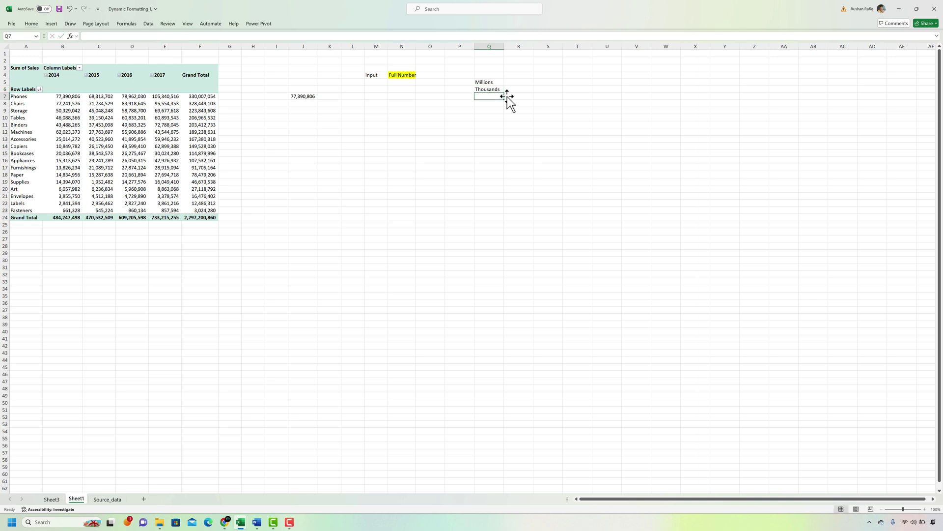
type("Full Number")
key("Return")
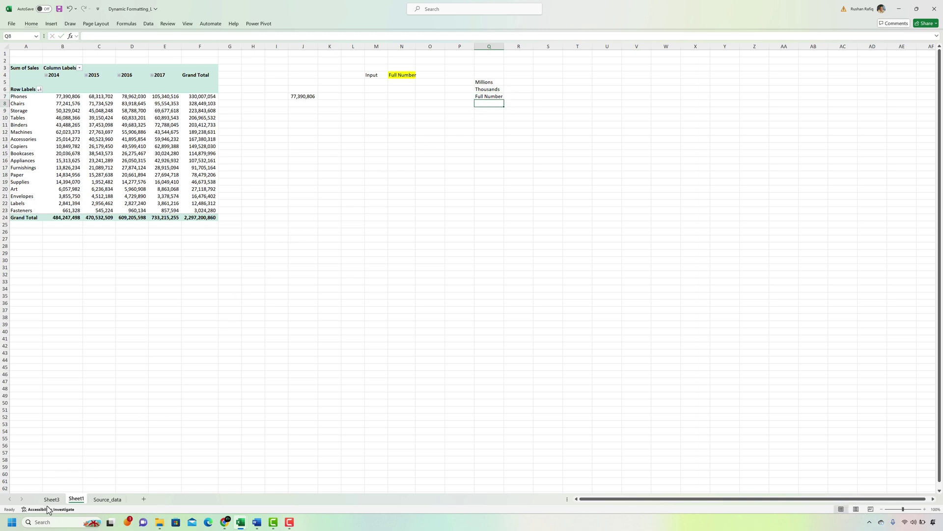
left_click(51, 500)
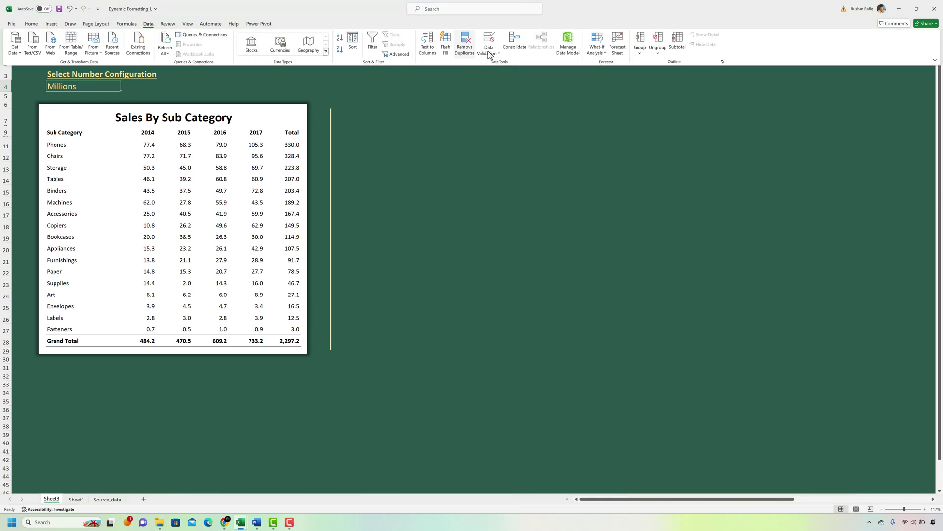
Give B4 a List data validation with source =Sheet1!$Q$5:$Q$7
left_click(490, 56)
left_click(506, 66)
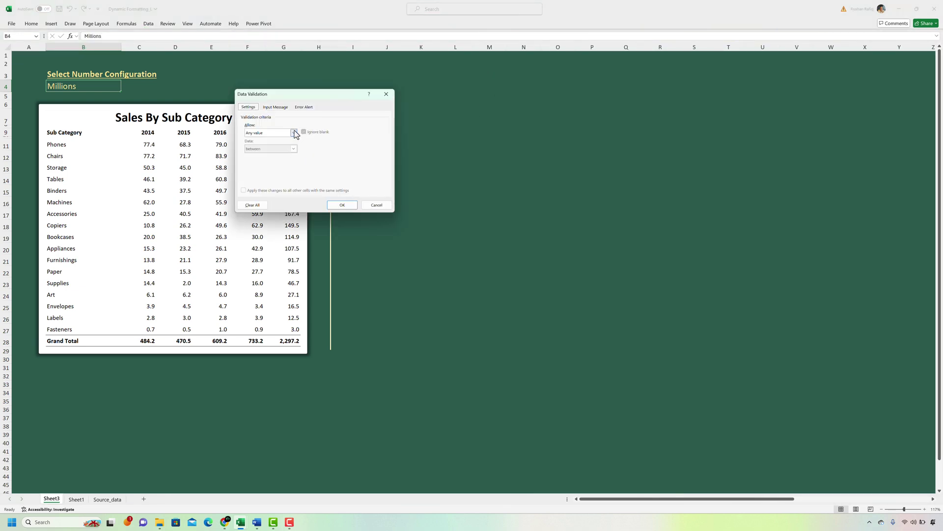
left_click(294, 133)
left_click(271, 156)
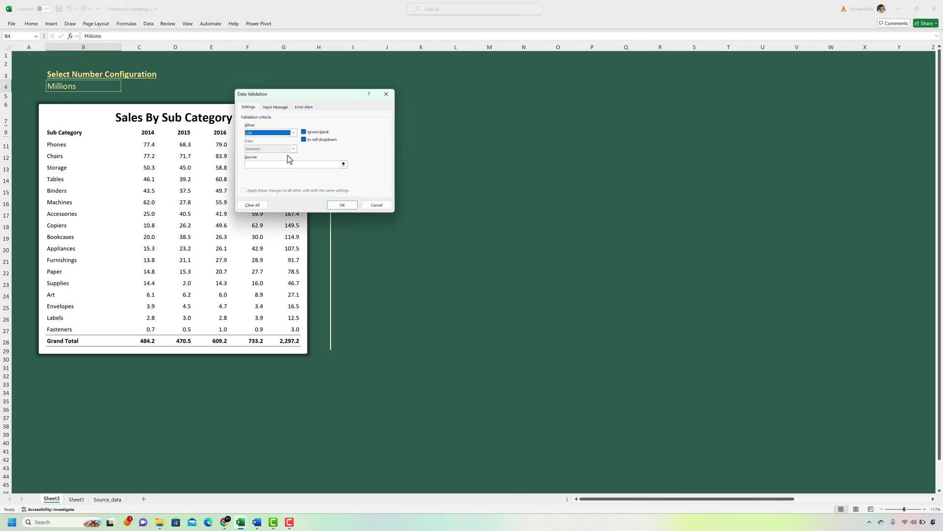
left_click(343, 165)
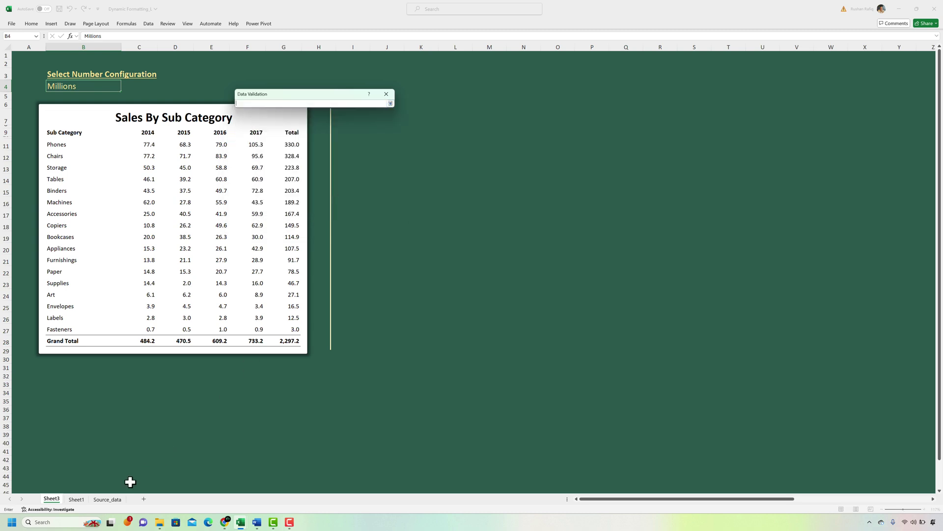
key("ctrl+Page_Down")
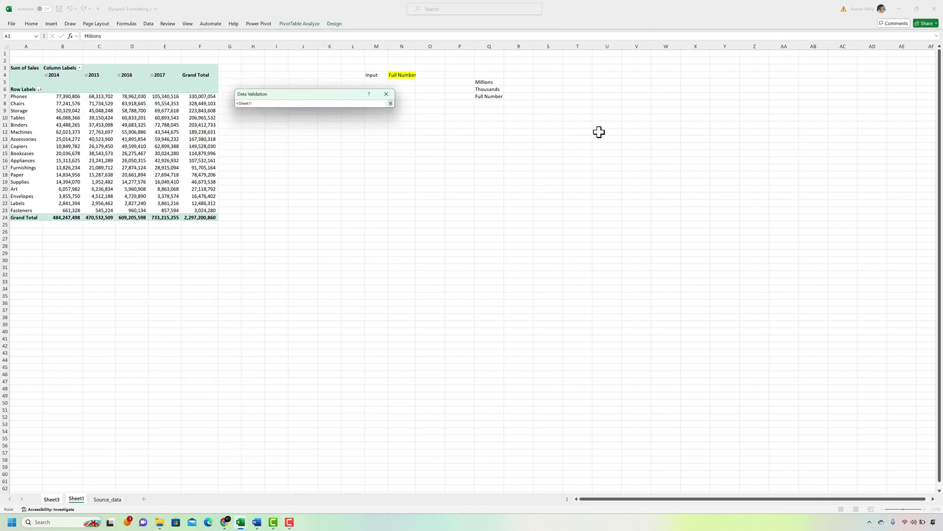
left_click_drag(490, 87, 490, 96)
left_click(390, 104)
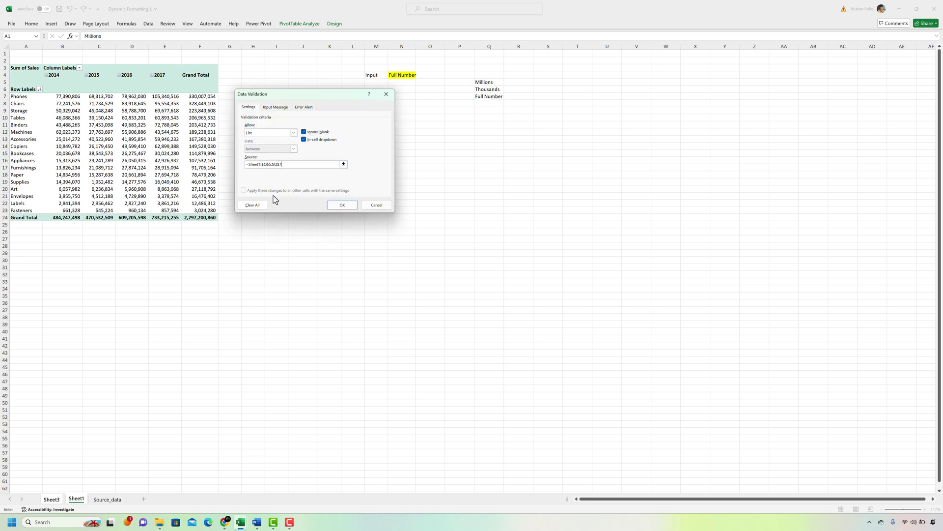
left_click(343, 207)
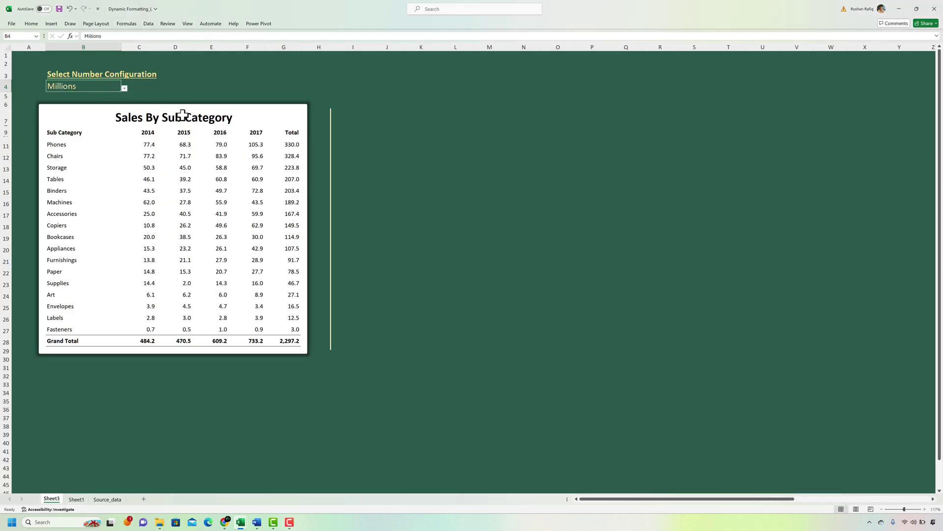
Try typing 'M' as the unit in B4 and dismiss the resulting validation error
type("M")
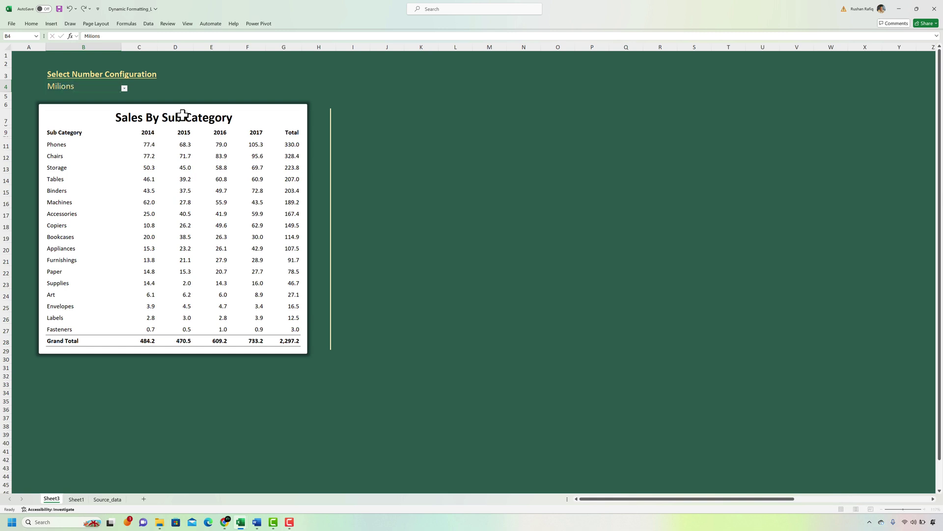
key("Return")
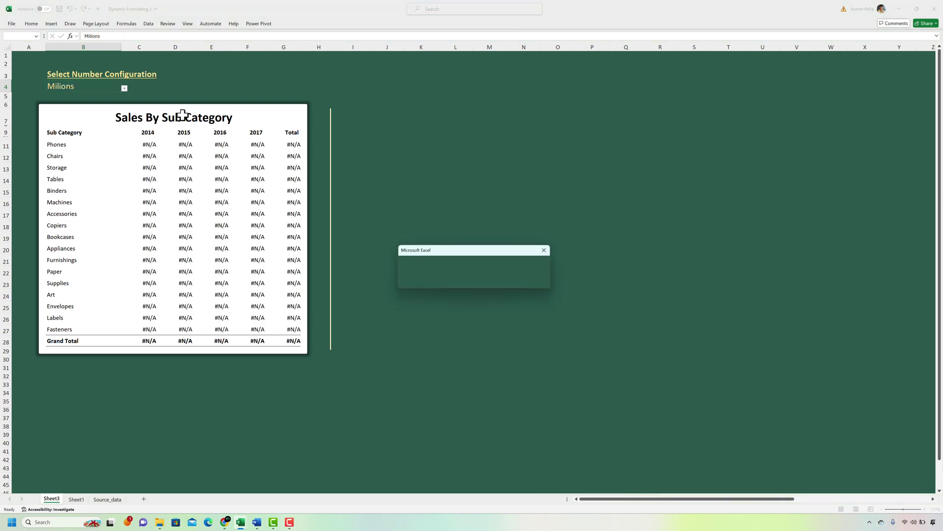
left_click(544, 250)
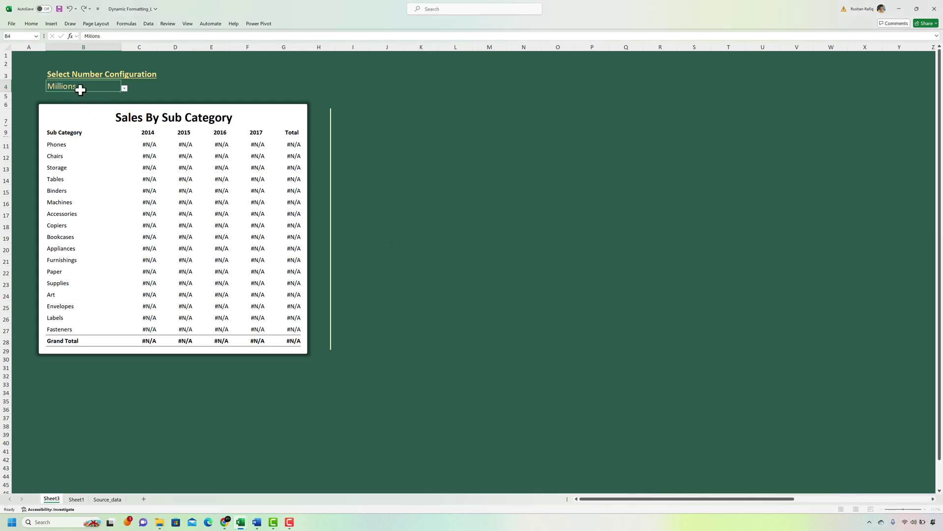
Pick Thousands from B4's unit dropdown so the table's grand total reads 2,297,200.9
left_click(124, 89)
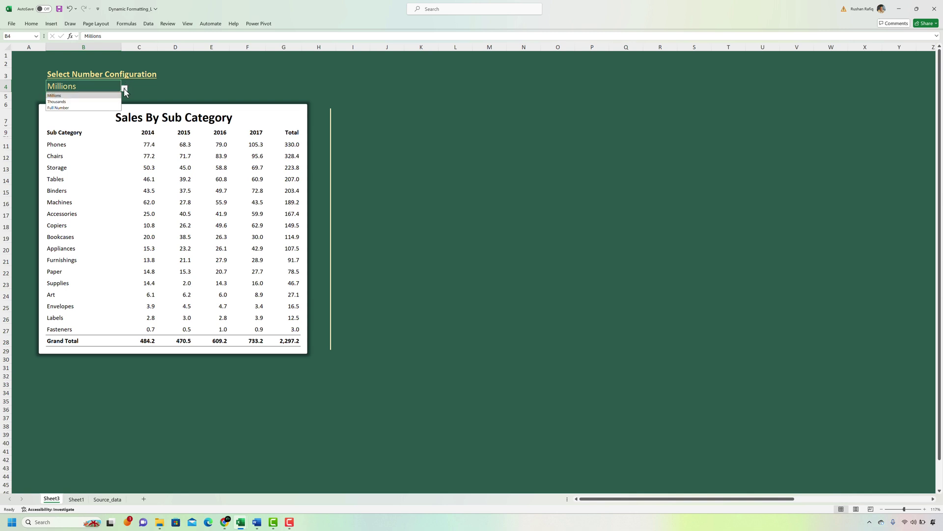
left_click(90, 102)
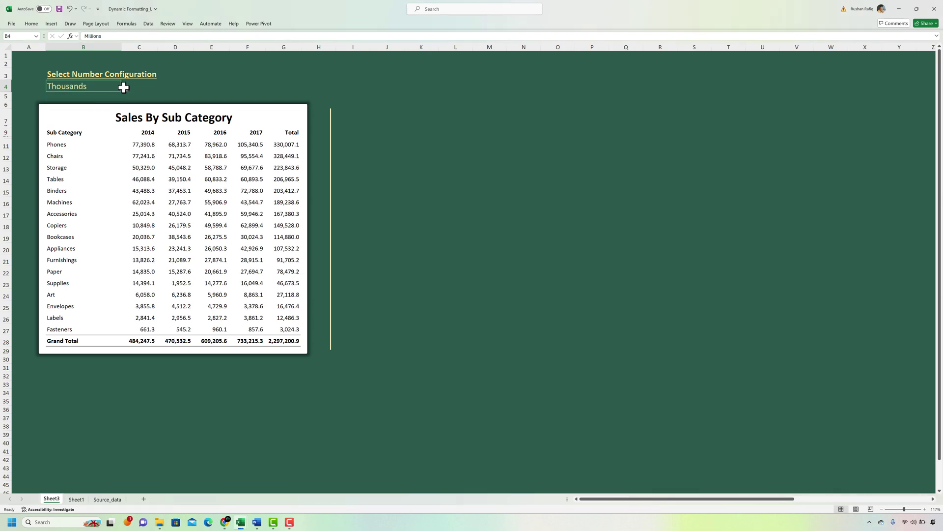
left_click(124, 89)
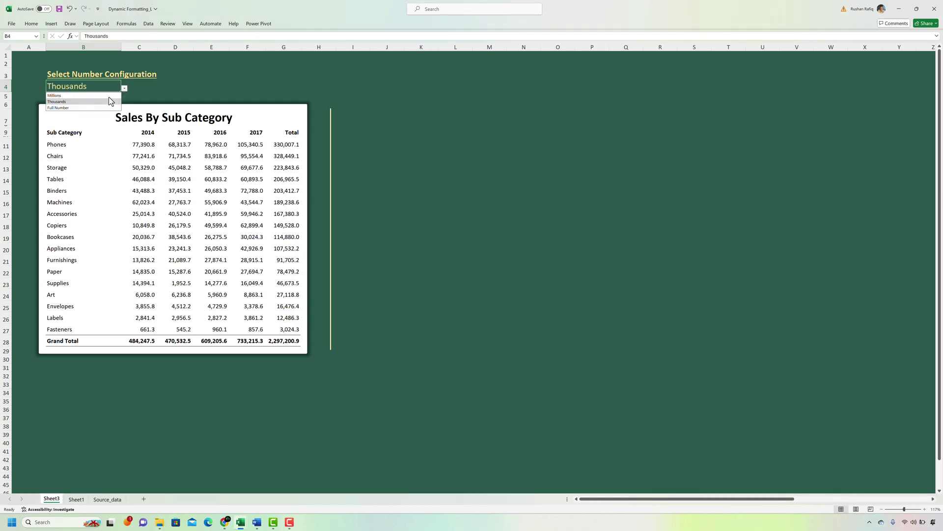
Switch B4 to Full Number, then back to Millions, and inspect a table value's formula
left_click(83, 108)
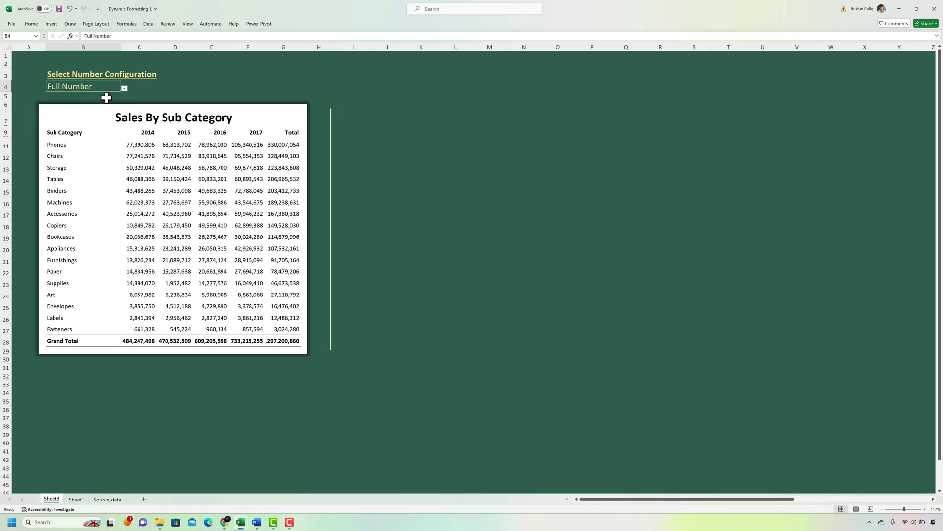
key("alt+Down")
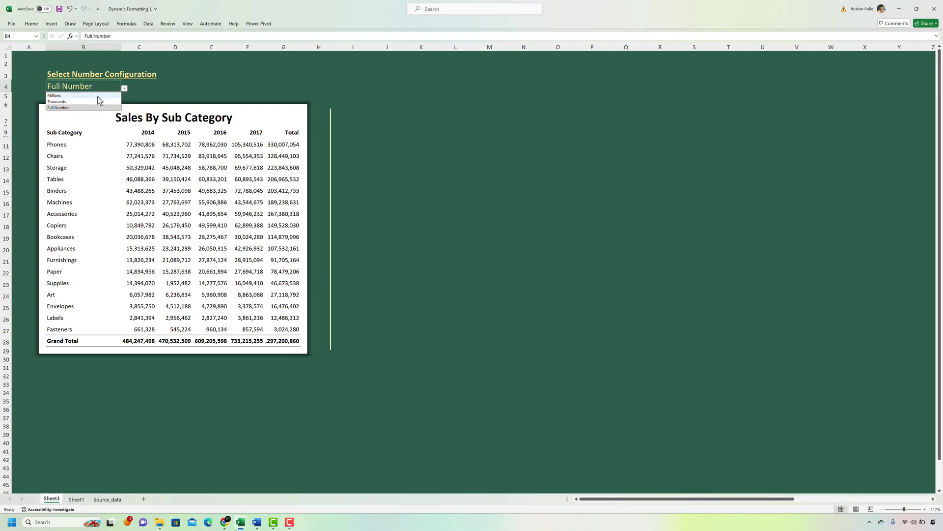
left_click(97, 97)
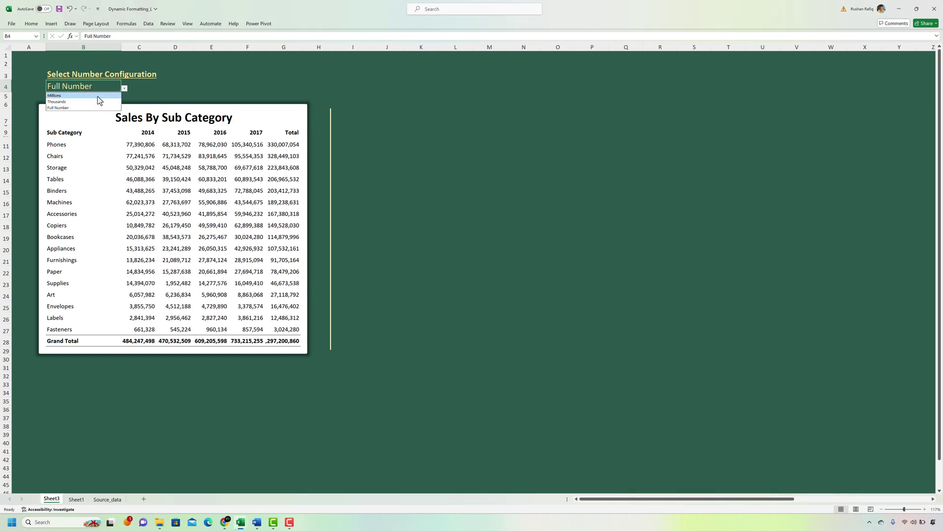
left_click(171, 183)
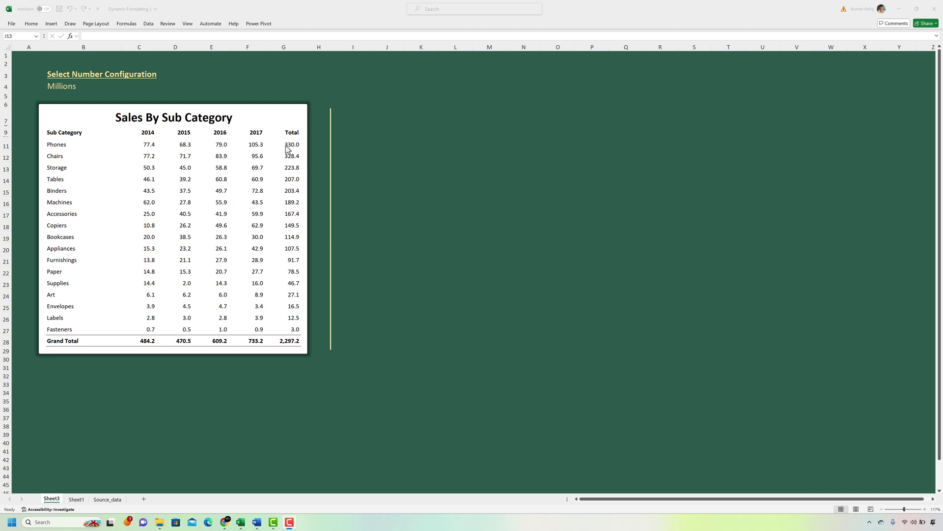
left_click(288, 147)
left_click(293, 145)
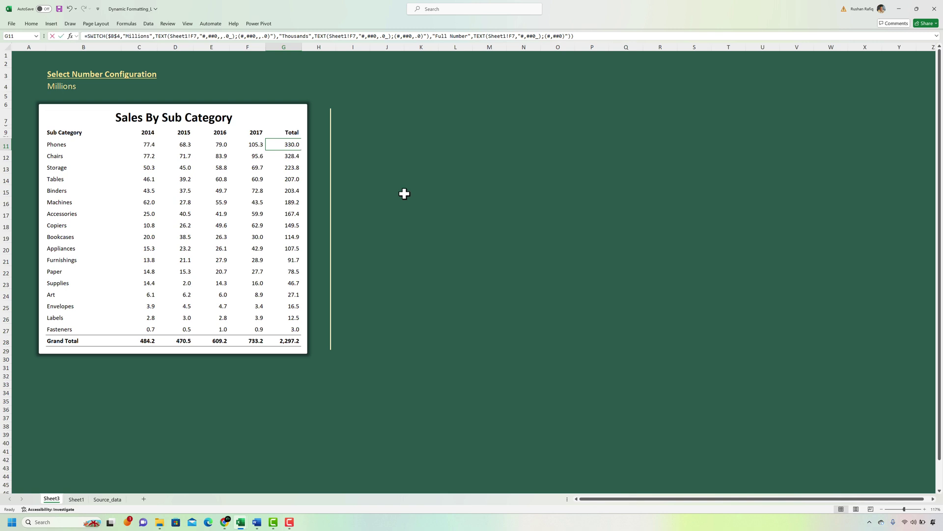
type("=SUM(")
key("Left")
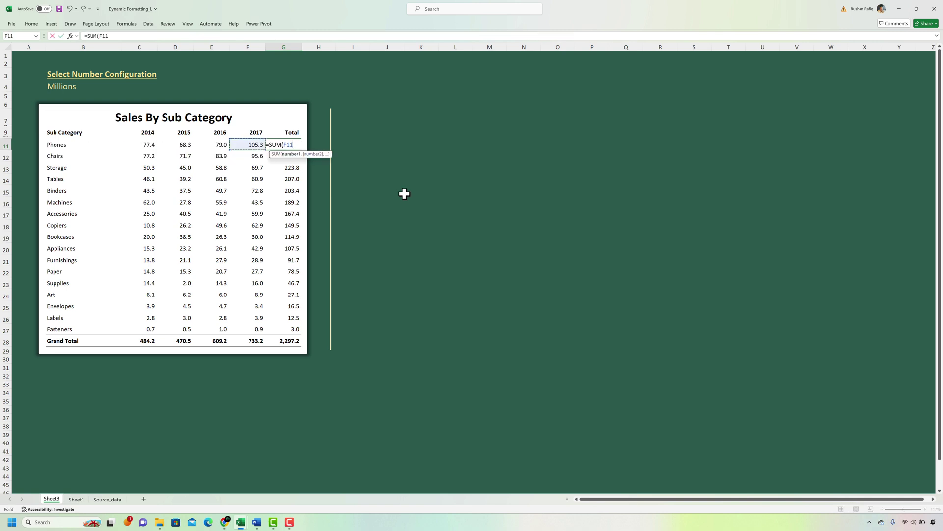
key("shift+Left")
key("shift+Left")
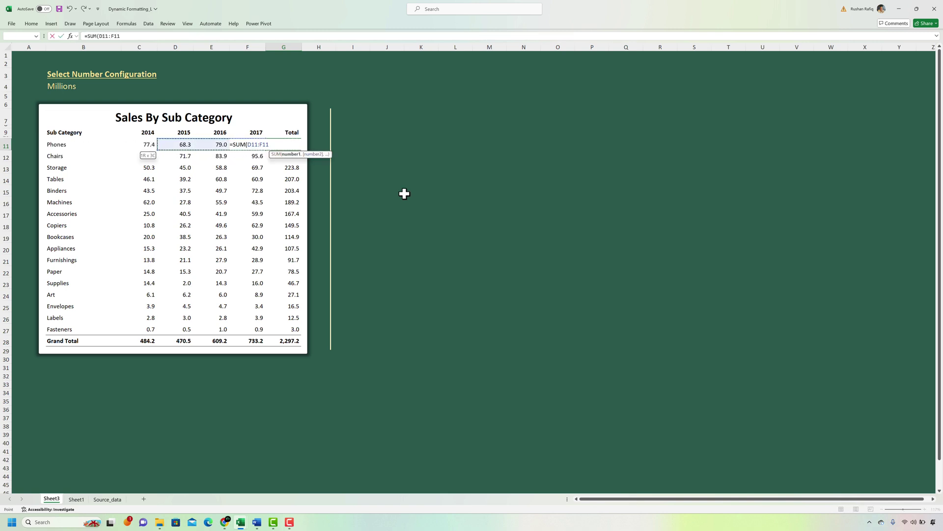
key("shift+Left")
type(")")
key("ctrl+Return")
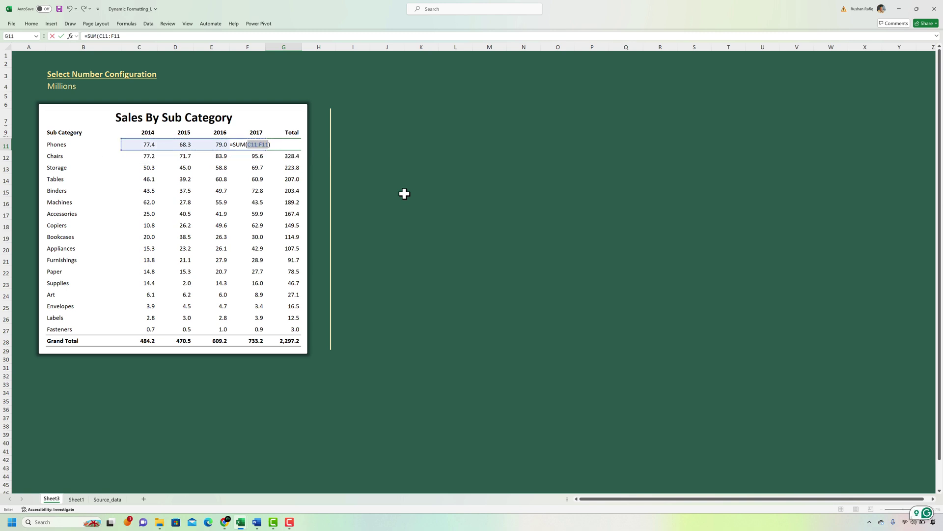
key("Return")
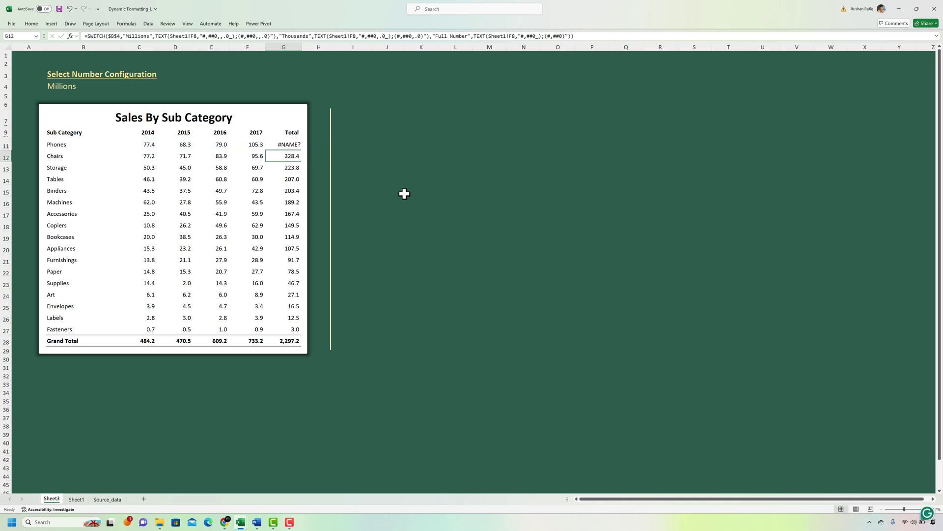
key("Up")
key("ctrl+z")
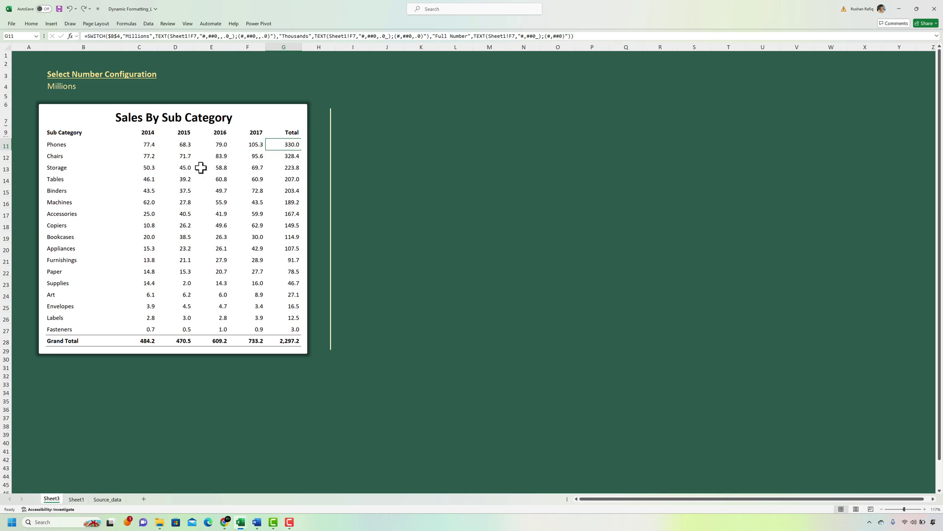
left_click(400, 212)
key("ctrl+v")
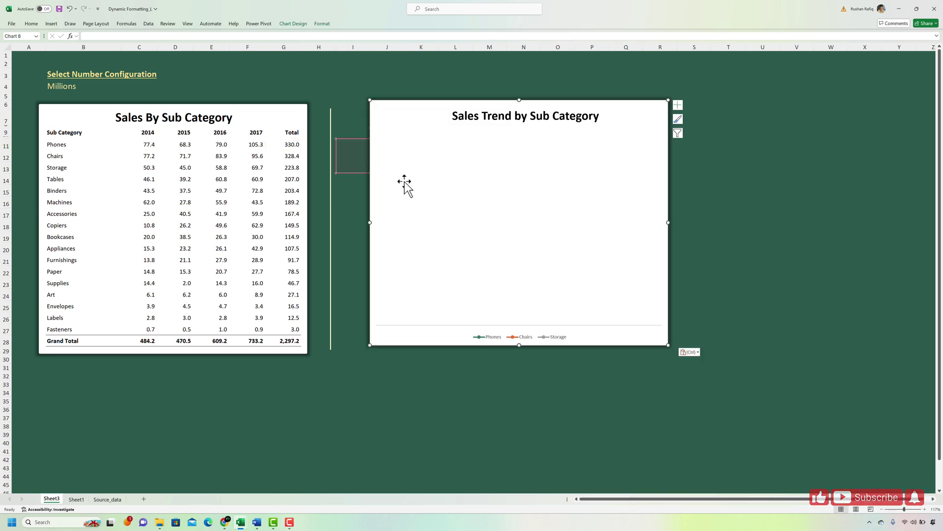
left_click(424, 377)
left_click(448, 189)
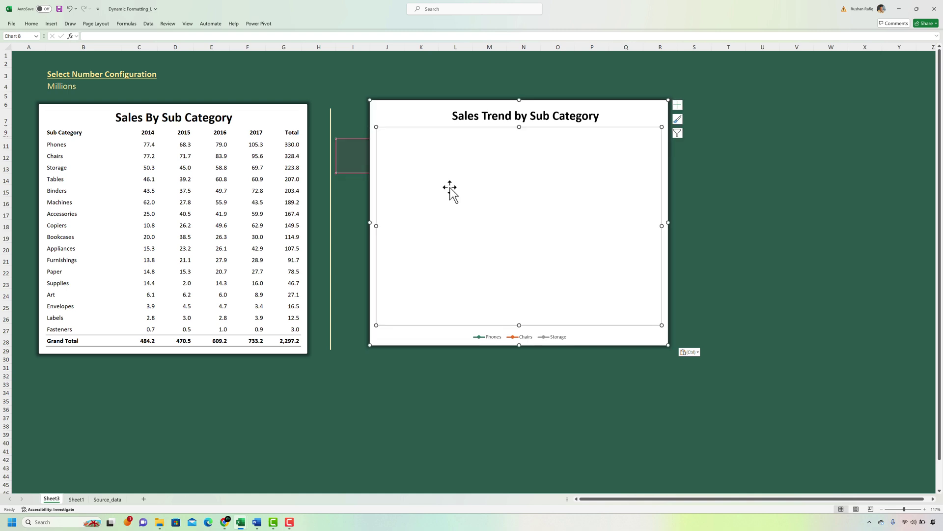
right_click(496, 238)
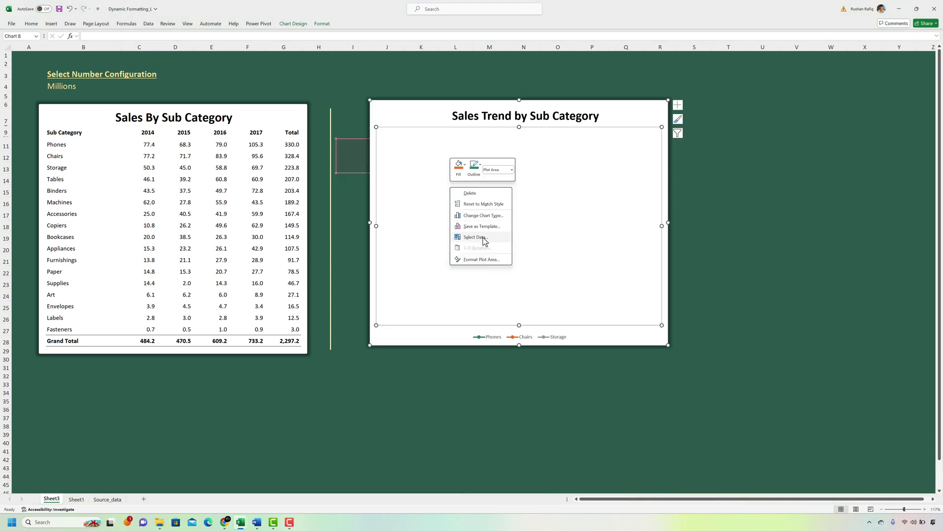
left_click(485, 238)
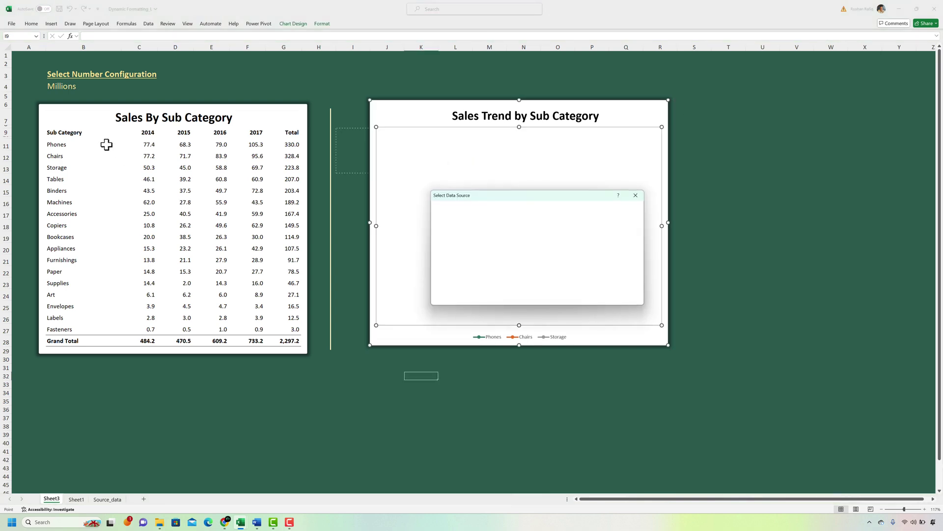
left_click_drag(74, 131, 251, 179)
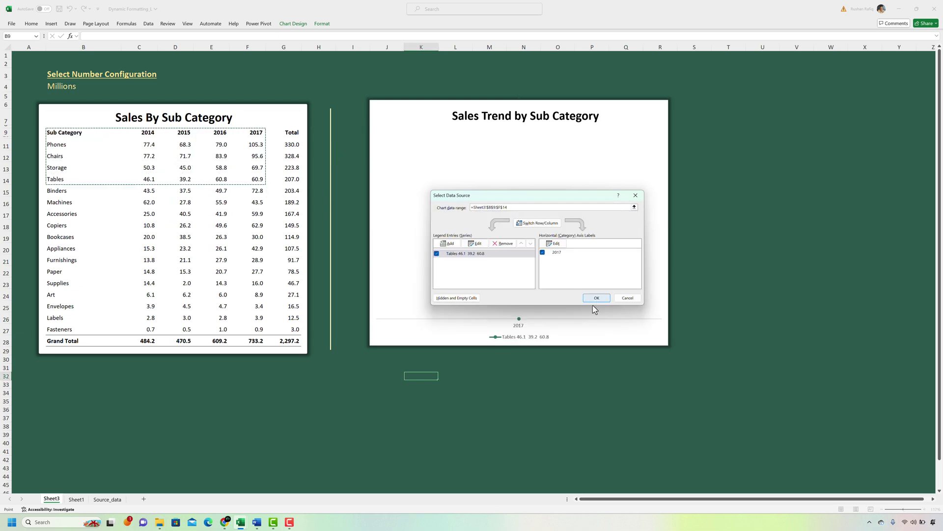
left_click(596, 298)
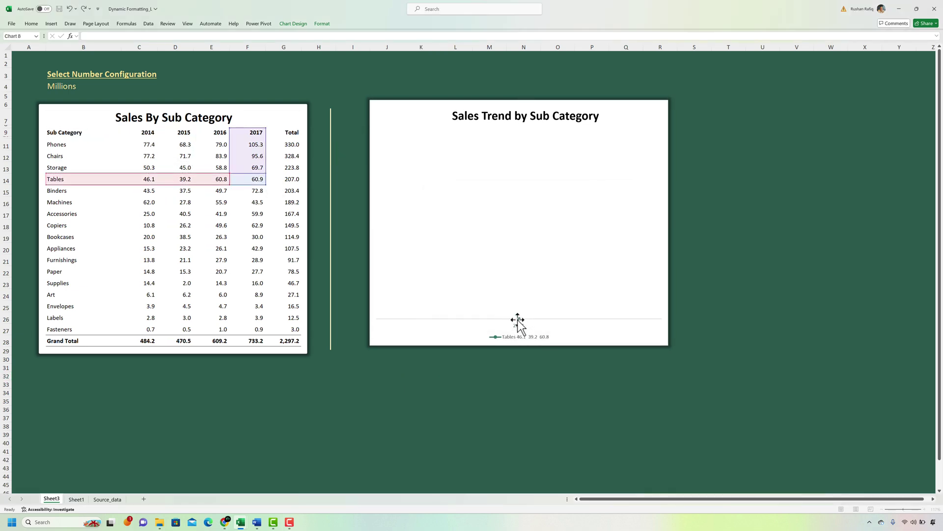
left_click(520, 326)
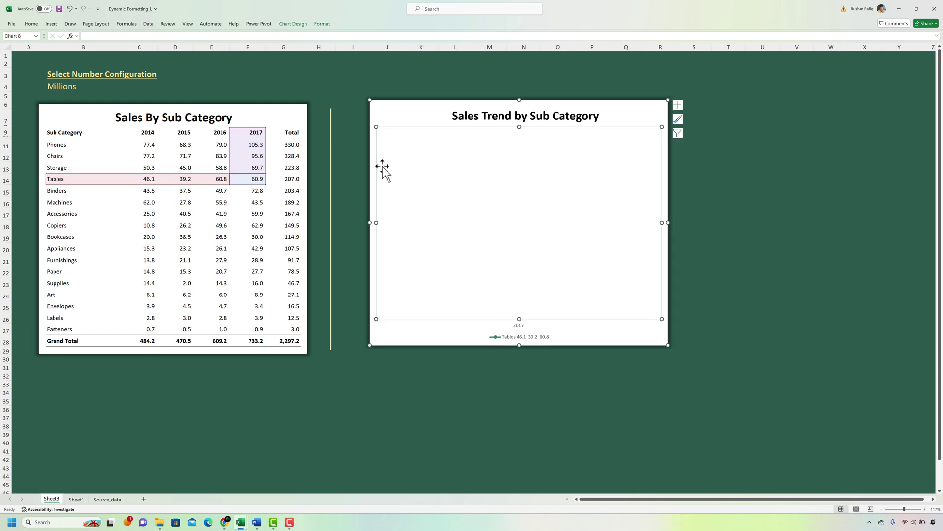
left_click(694, 191)
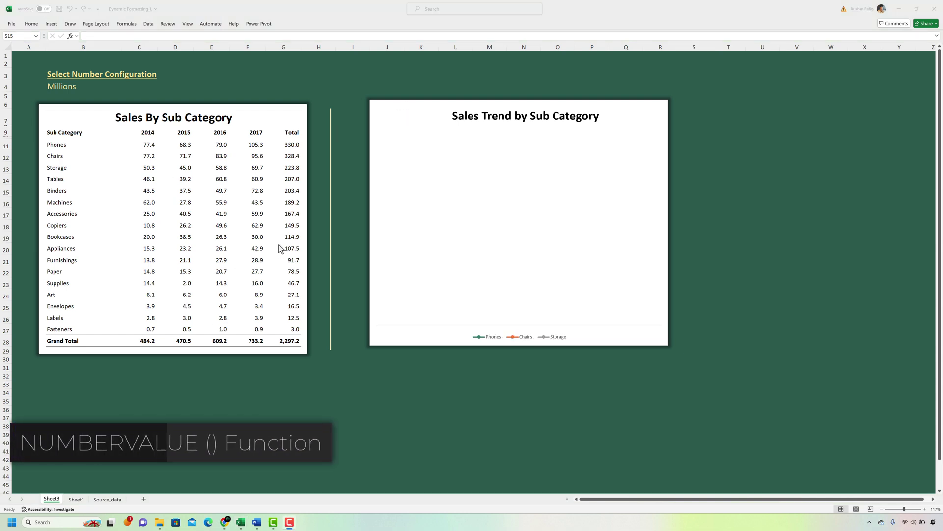
Move the Sales Trend chart to the lower right and link J9:M9 to years 2014–2017 (=C9)
left_click(410, 102)
left_click_drag(536, 145, 677, 197)
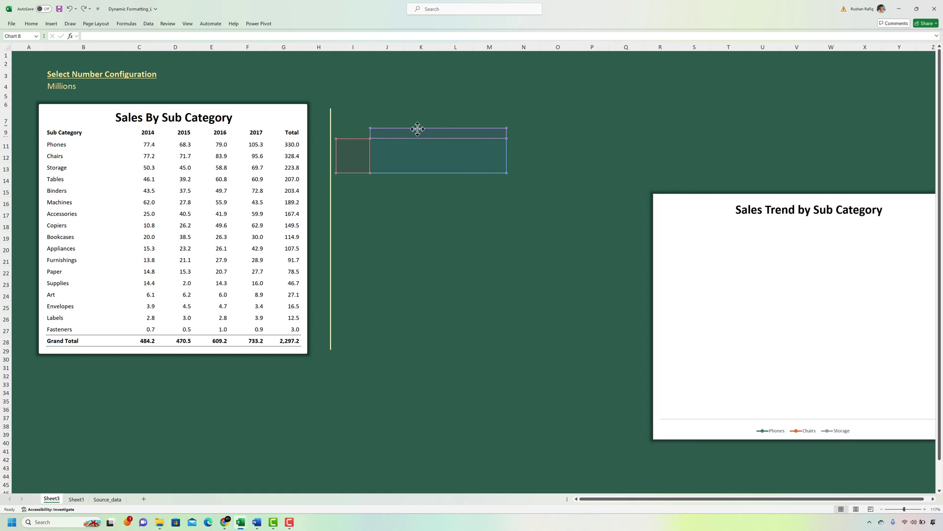
left_click(381, 134)
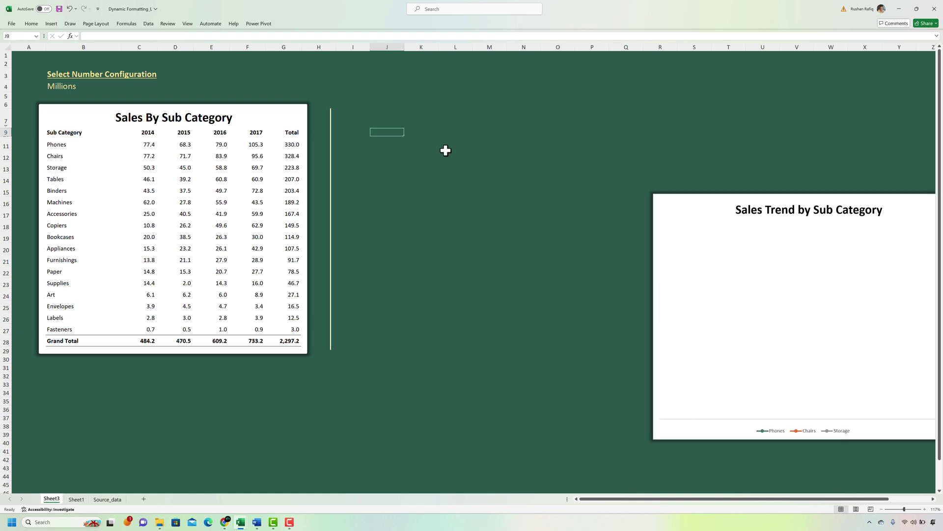
type("=")
left_click(140, 133)
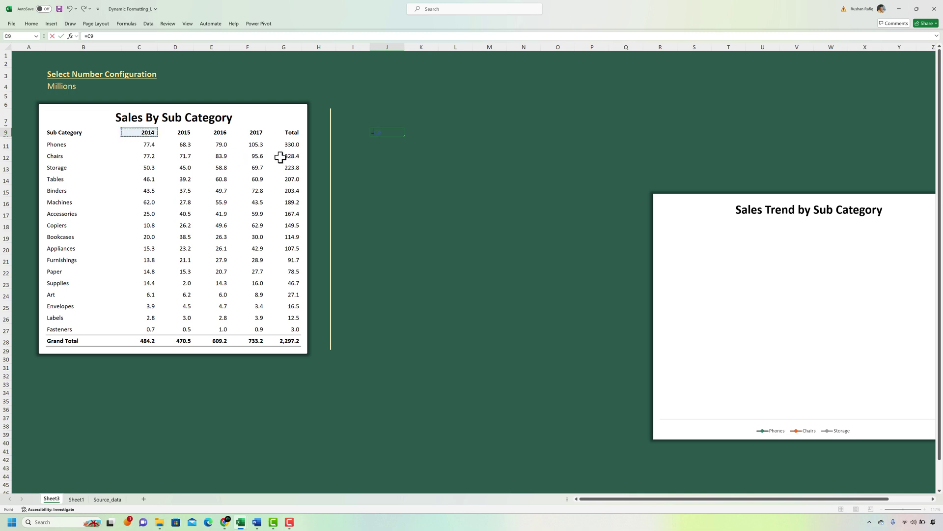
key("Return")
key("shift+Right")
key("shift+Right")
key("shift+Right")
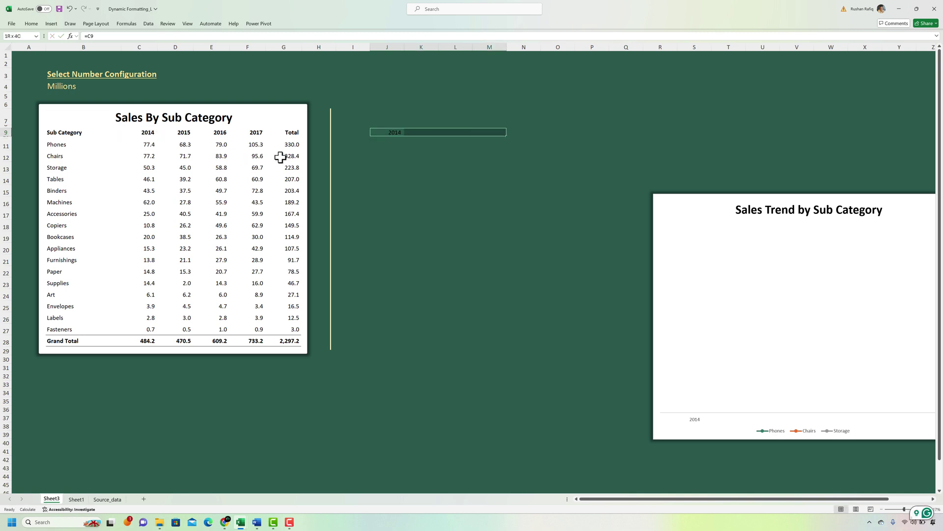
key("ctrl+r")
key("Down")
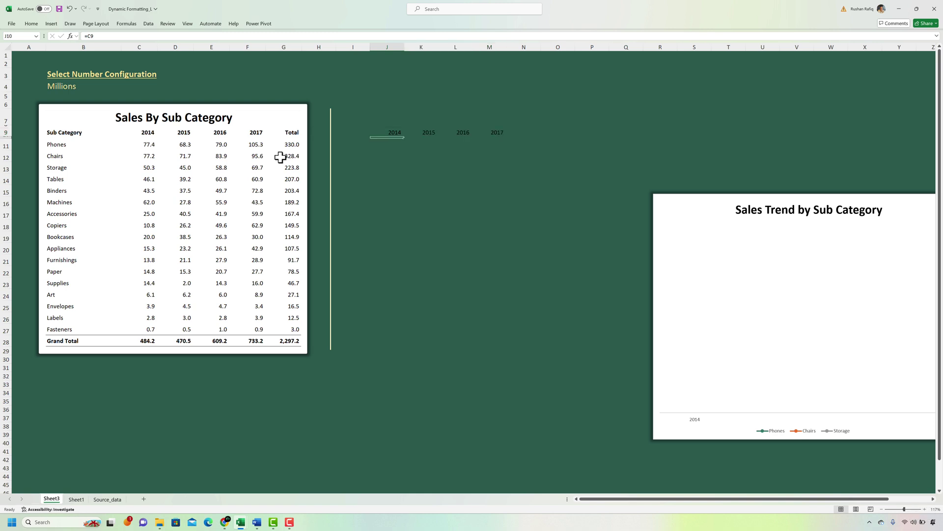
Link I11 and the rows below to the sub-category labels, starting with Phones (=B11)
key("Left")
key("Down")
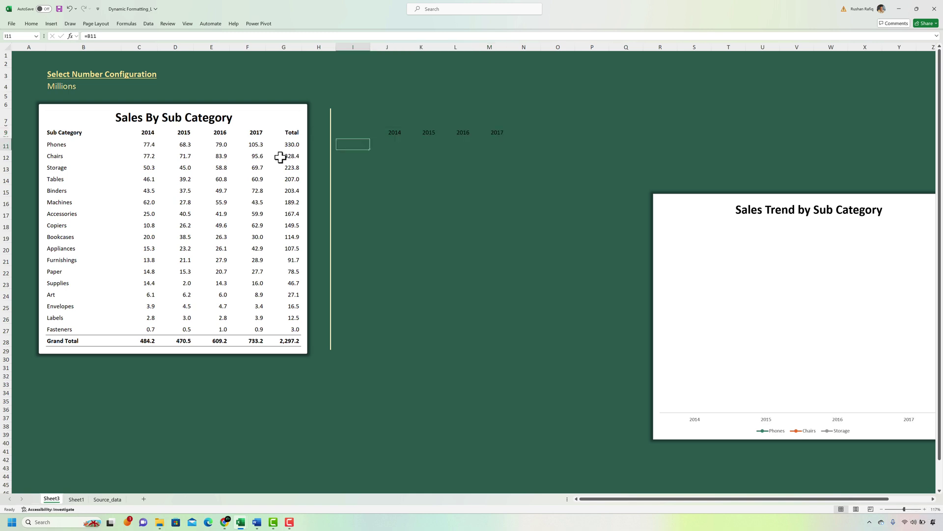
type("=")
left_click(96, 149)
key("ctrl+Return")
key("shift+Down")
key("shift+Down")
key("shift+Down")
key("Right")
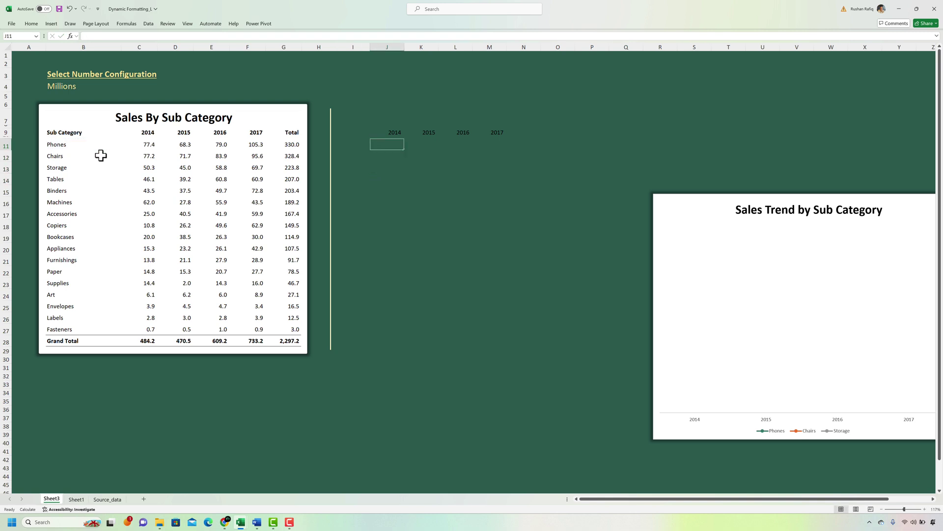
Fill J11:M13 with =NUMBERVALUE(C11) formulas converting the Phones, Chairs and Storage figures
key("F2")
type("=num")
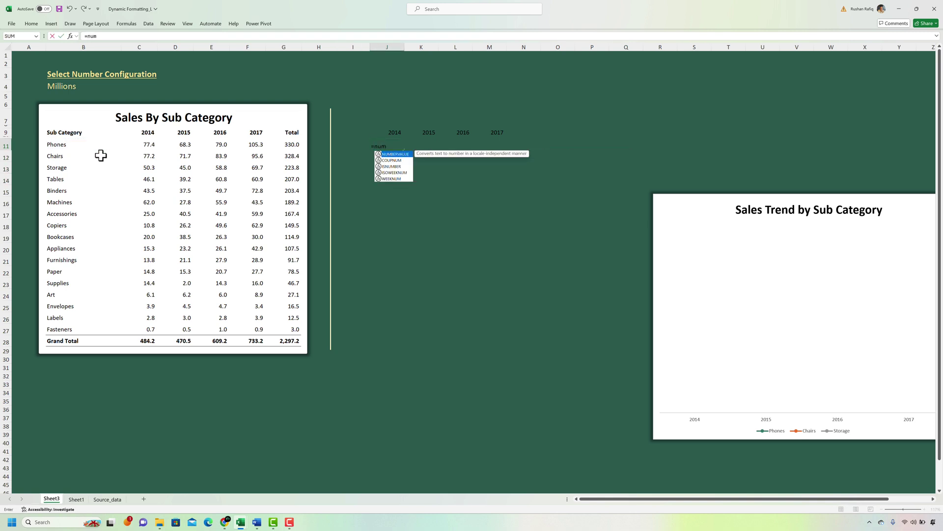
key("Tab")
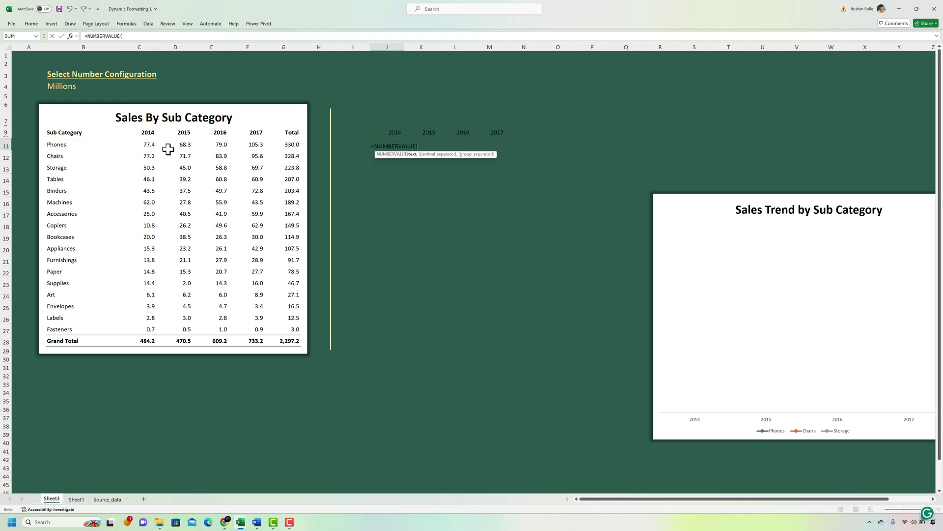
left_click(151, 144)
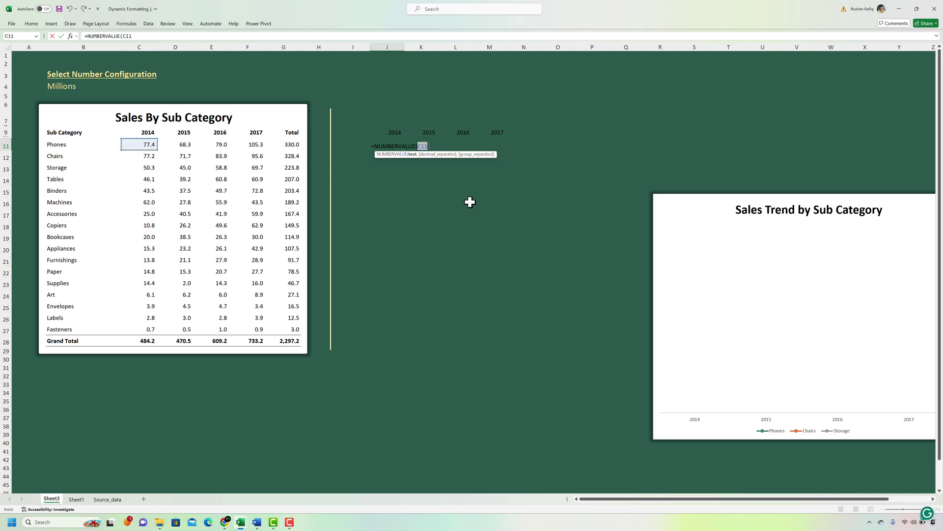
type(")")
key("ctrl+Return")
key("shift+Right")
key("shift+Right")
key("shift+Right")
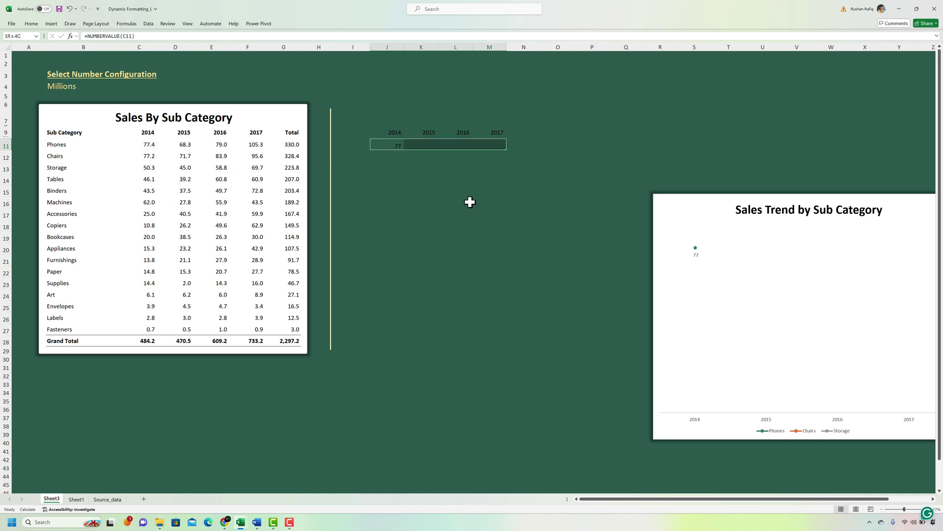
key("ctrl+r")
key("shift+Down")
key("shift+Down")
key("ctrl+d")
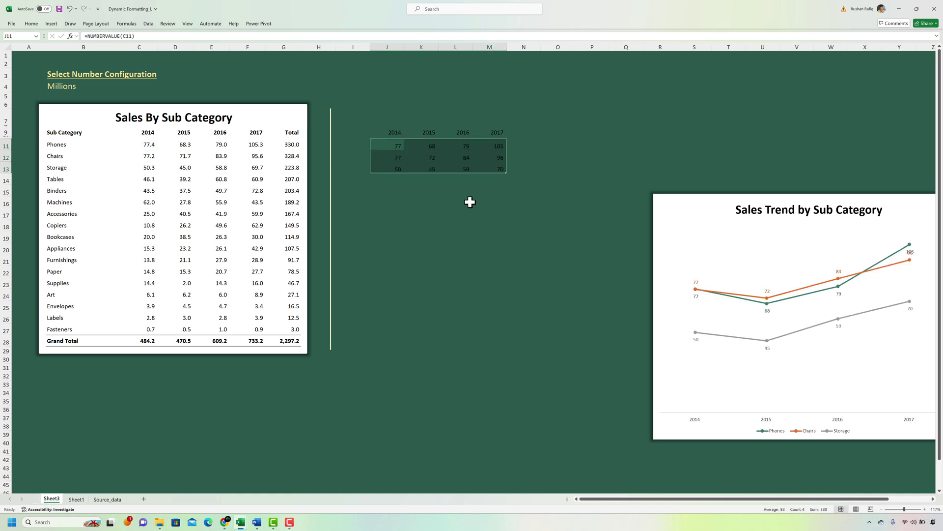
Move the Sales Trend chart back beside the sales table
left_click(725, 266)
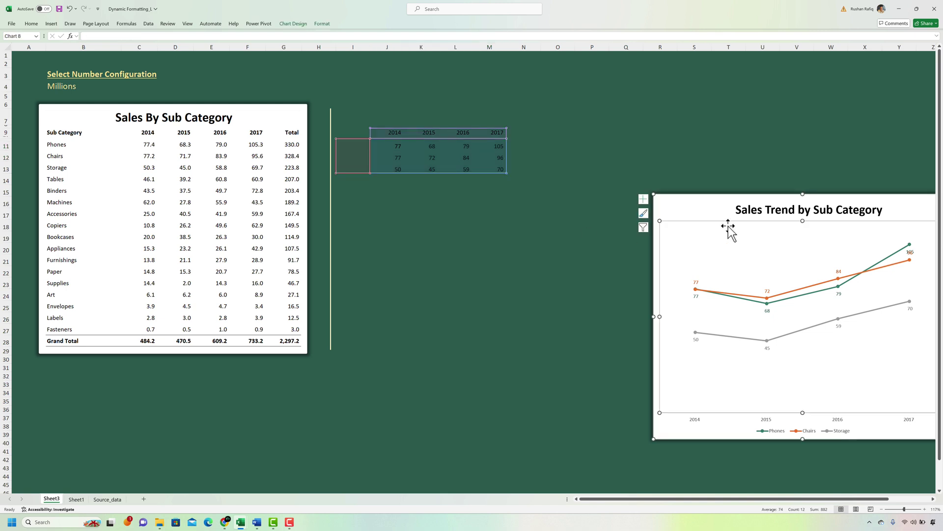
left_click_drag(733, 193, 427, 105)
left_click(694, 271)
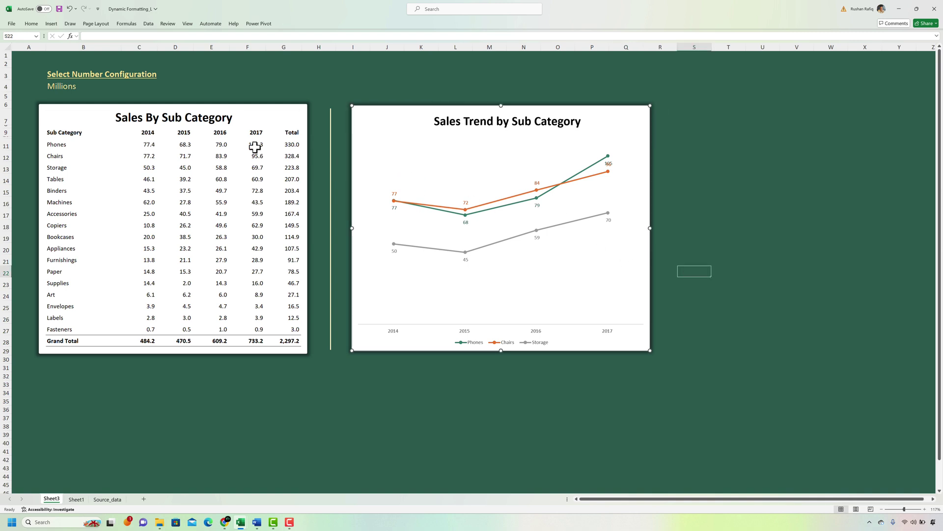
Switch B4 to Thousands to test the rescaling, then back to Millions (total 2,297.2)
left_click(67, 86)
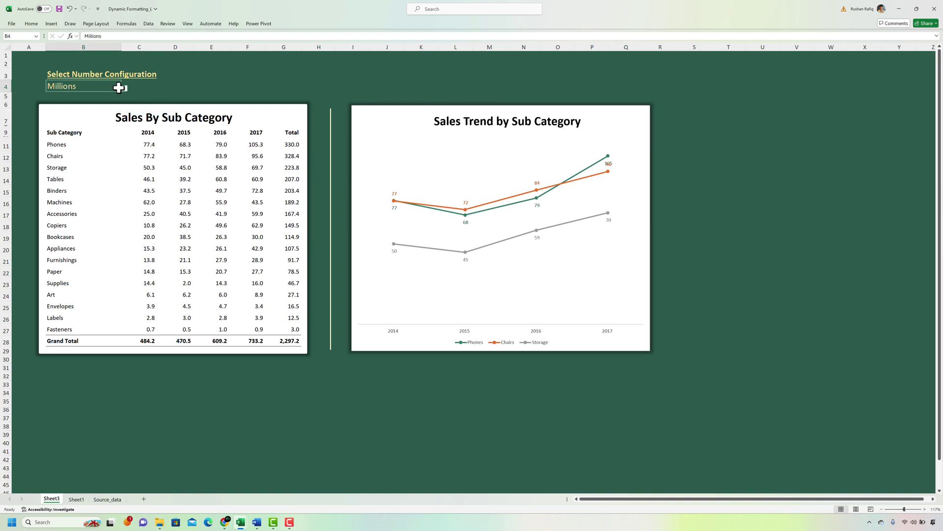
left_click(123, 89)
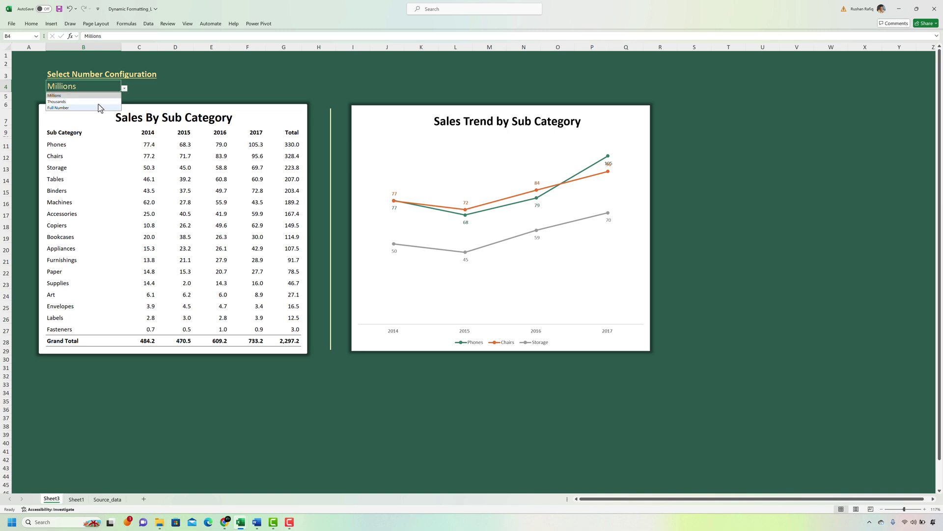
key("Return")
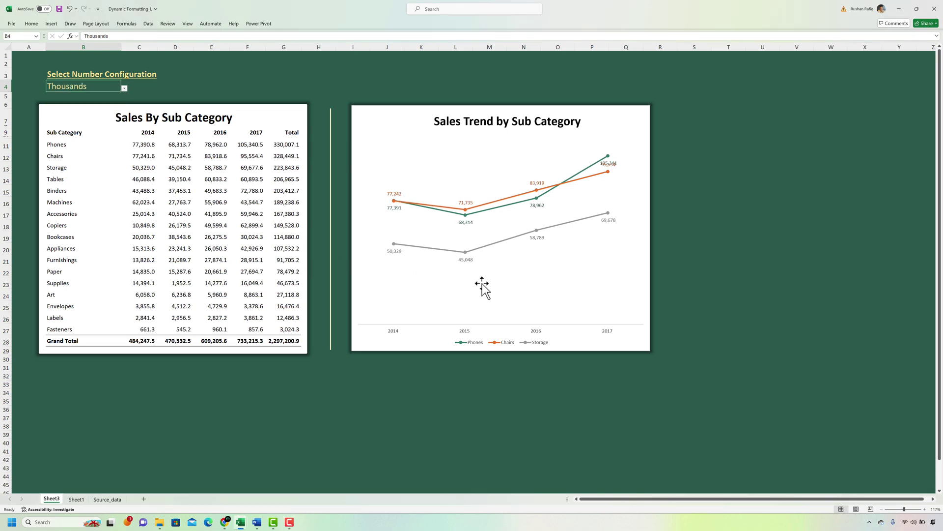
left_click(125, 88)
key("Up")
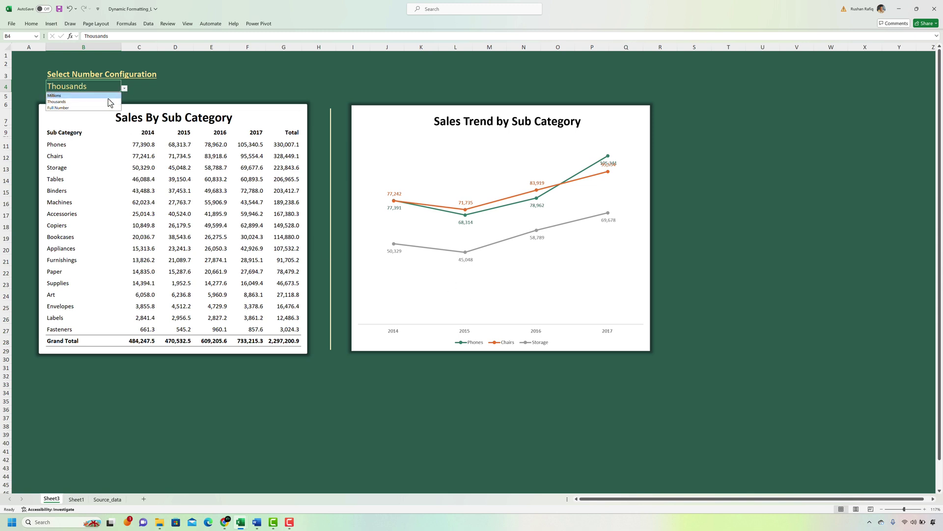
key("Return")
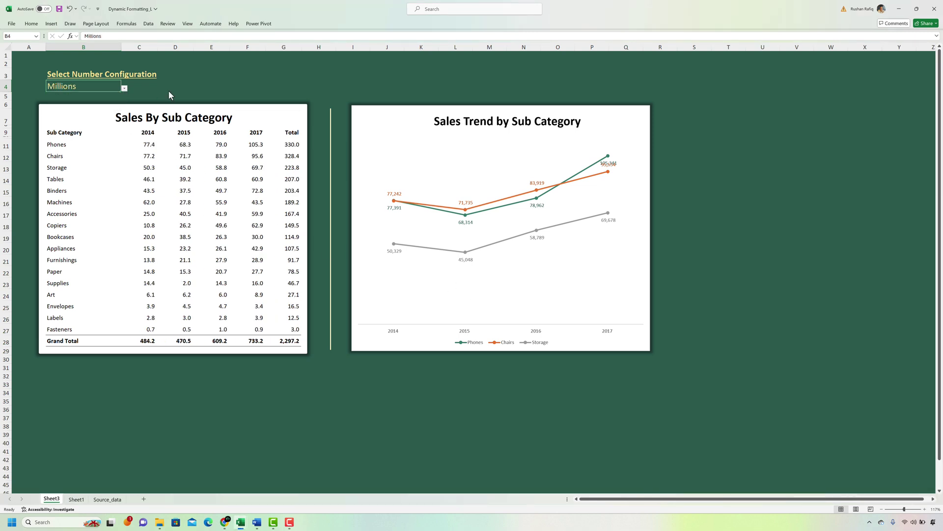